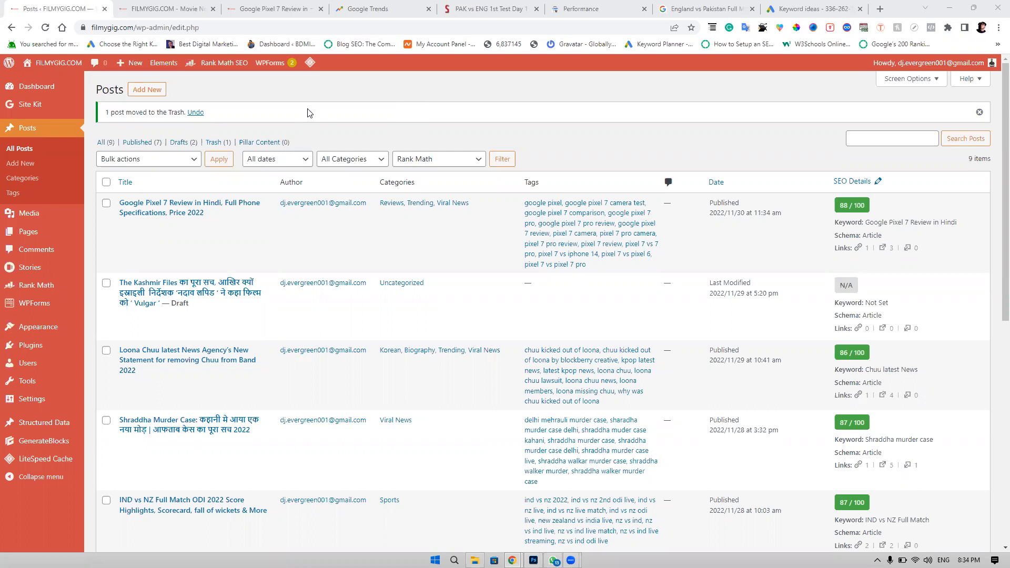
- Open the list of post tags and look through the existing tags
scroll(19, 202, up, 4)
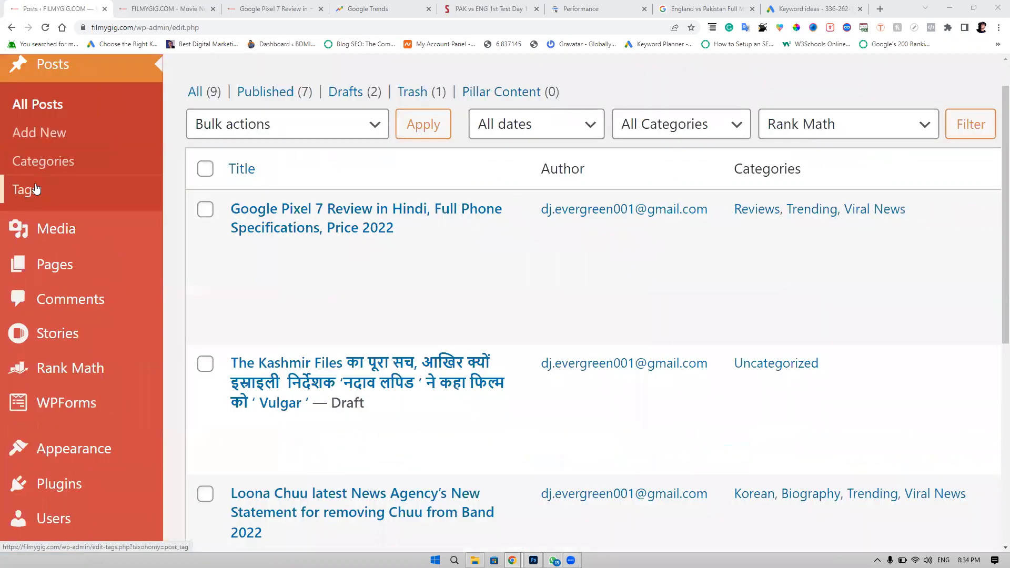
click(36, 189)
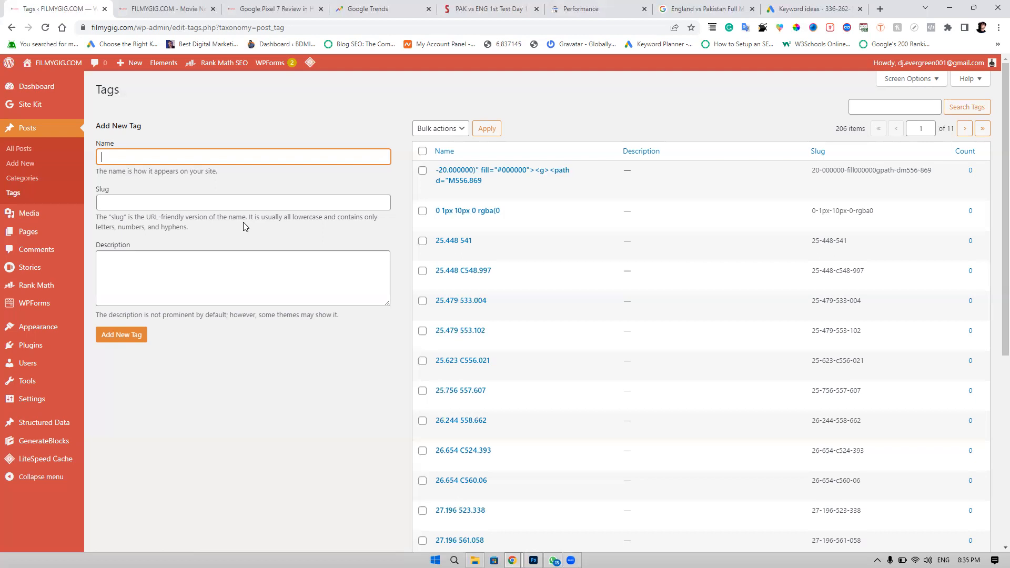
scroll(491, 317, down, 6)
scroll(493, 318, up, 6)
- Return to the list of all posts and examine the tags assigned to each post
click(16, 149)
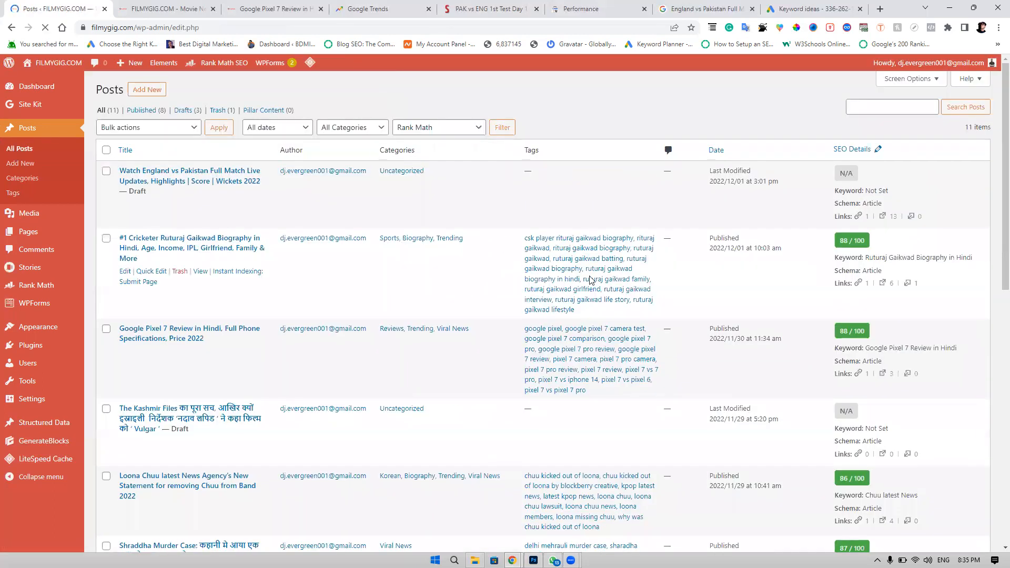
scroll(592, 280, up, 1)
scroll(591, 280, up, 5)
scroll(592, 280, up, 1)
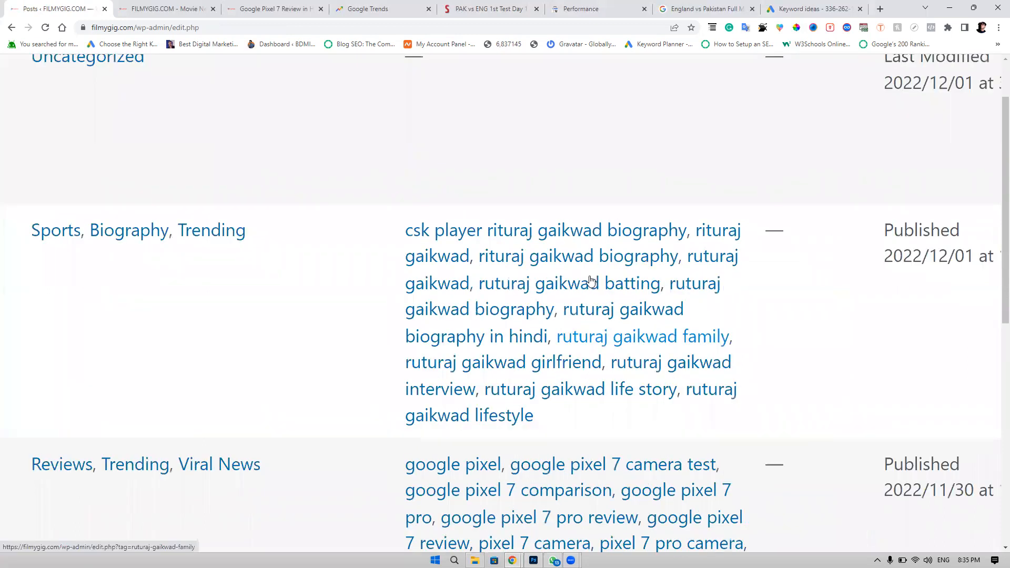
scroll(592, 281, down, 5)
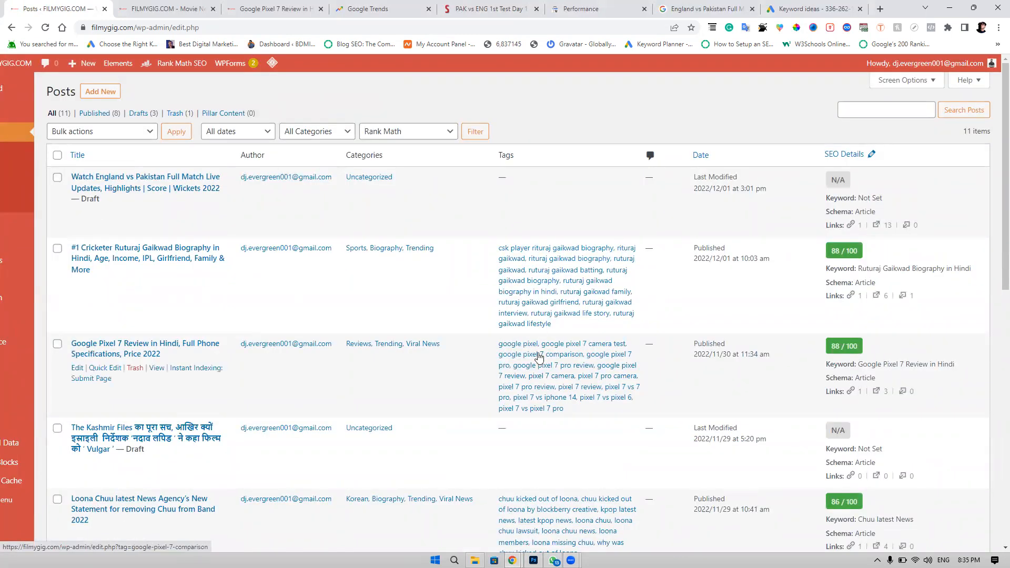
scroll(541, 353, down, 1)
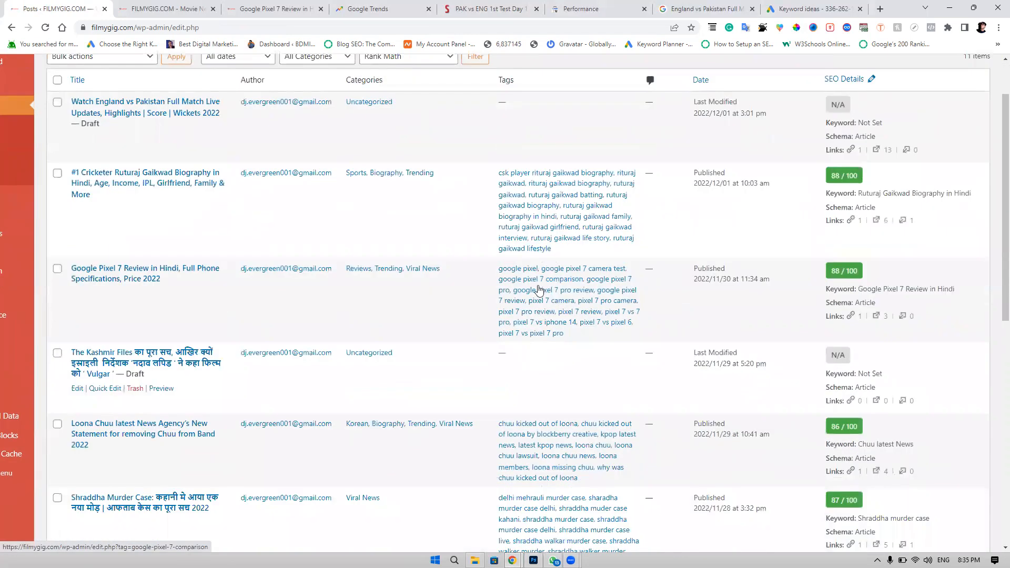
- Filter the posts by the tag "google pixel 7 pro" and examine all tags of the Google Pixel 7 review
click(623, 285)
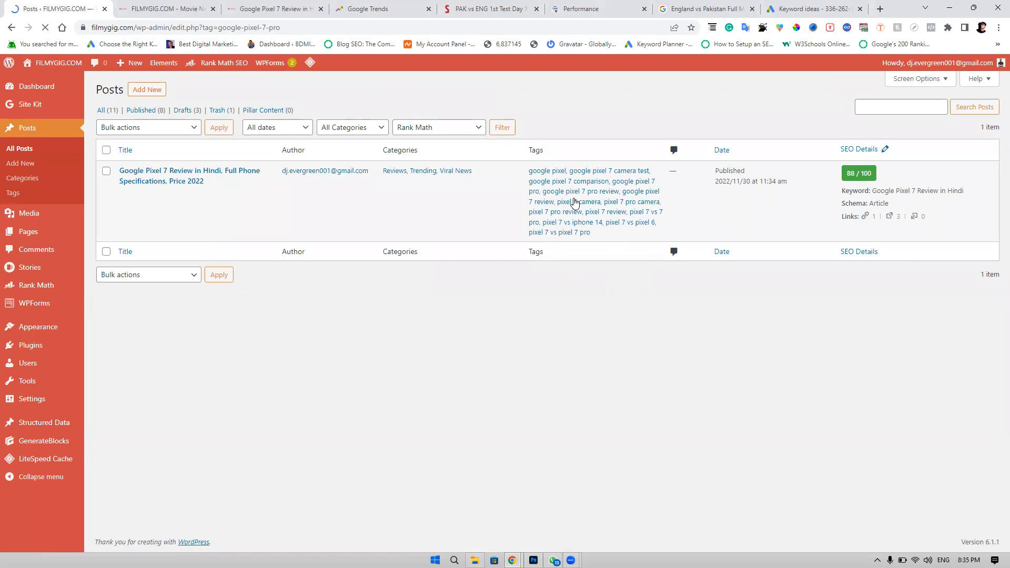
scroll(575, 203, up, 5)
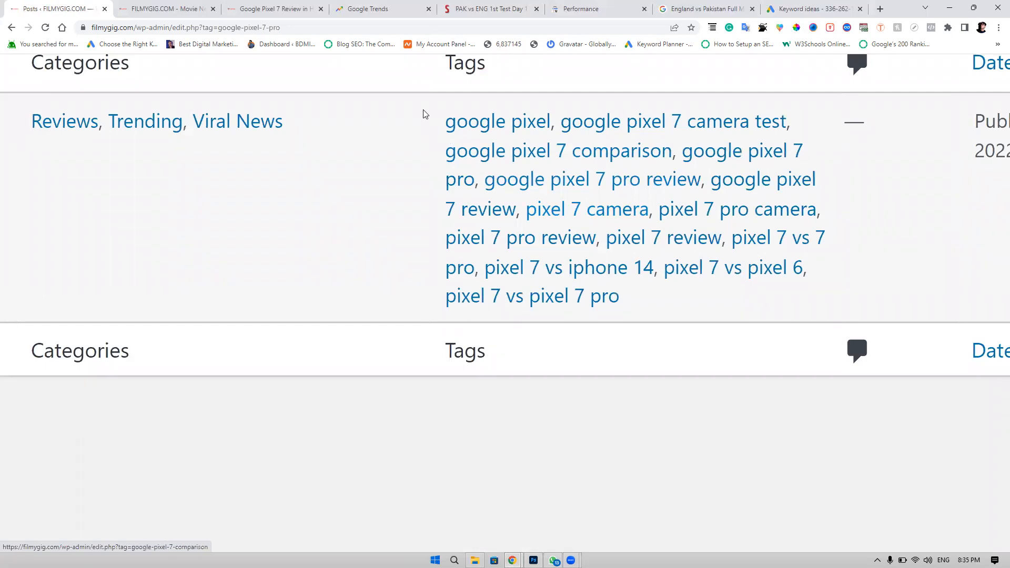
drag(428, 113, 631, 318)
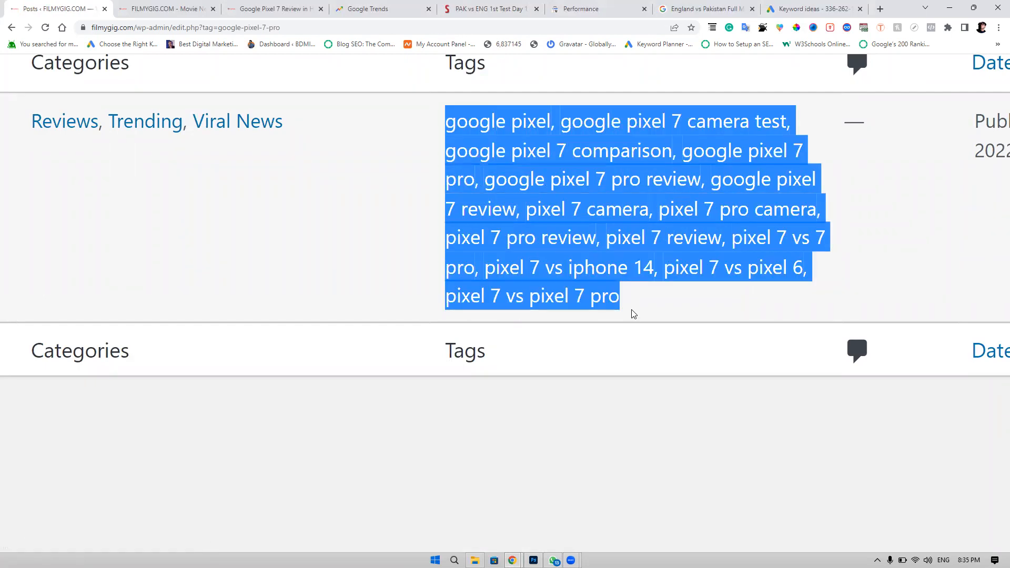
click(633, 314)
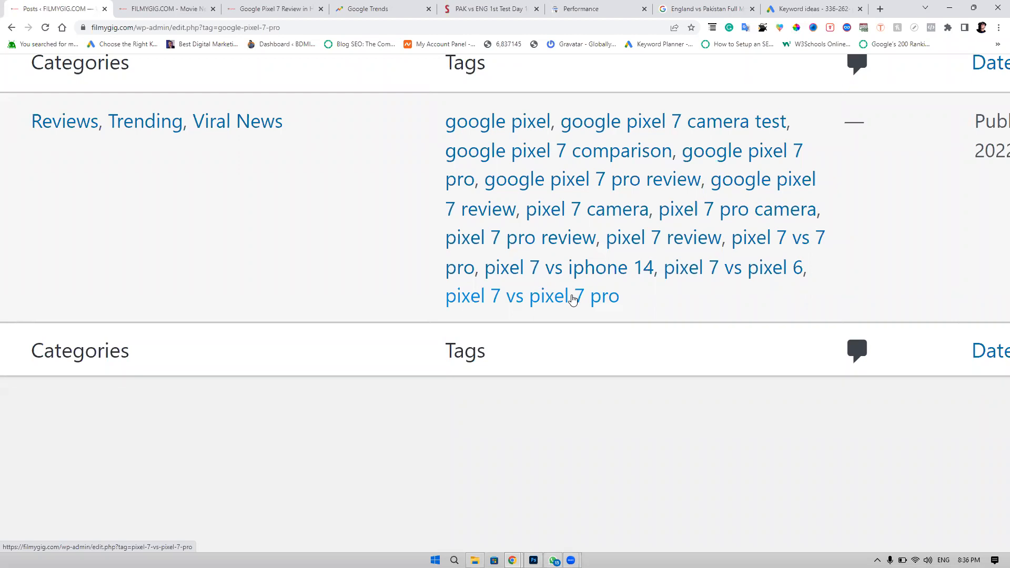
key(ctrl+minus)
key(ctrl+minus)
key(ctrl+minus)
key(ctrl+minus)
key(ctrl+minus)
key(ctrl+minus)
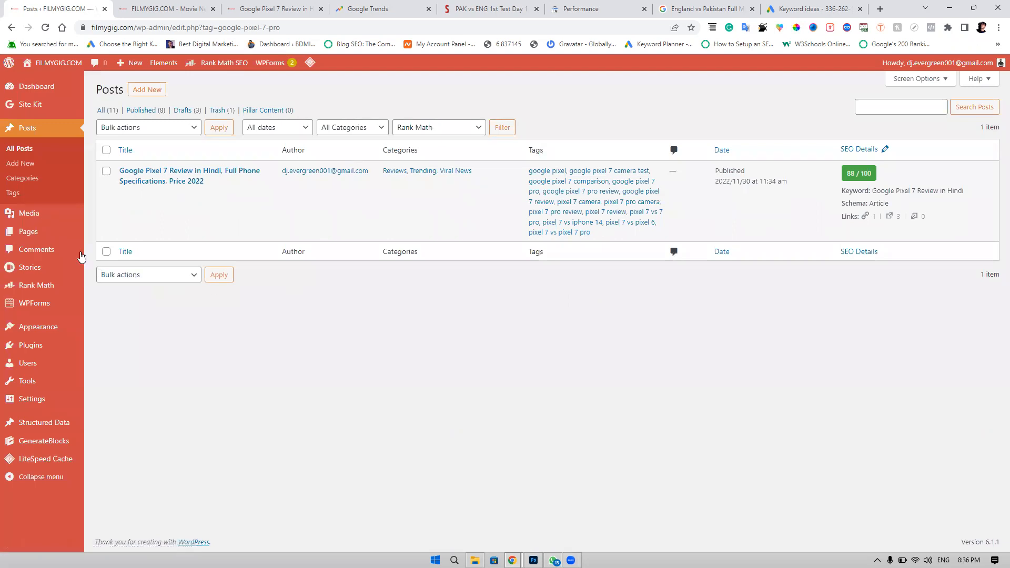
- Open the media library of the site
mouse_move(26, 232)
key(ctrl+plus)
key(ctrl+plus)
key(ctrl+plus)
key(ctrl+plus)
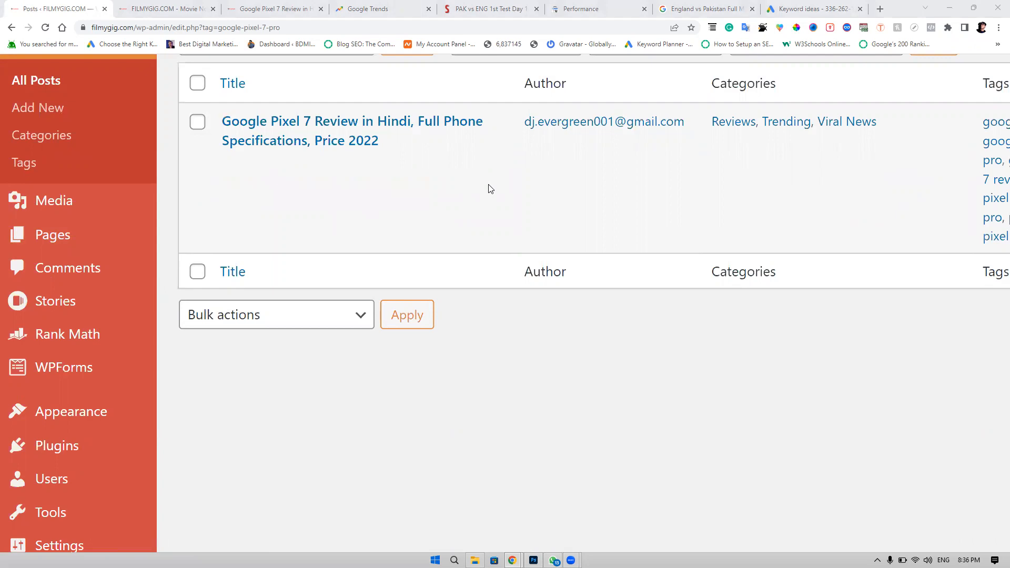
mouse_move(57, 200)
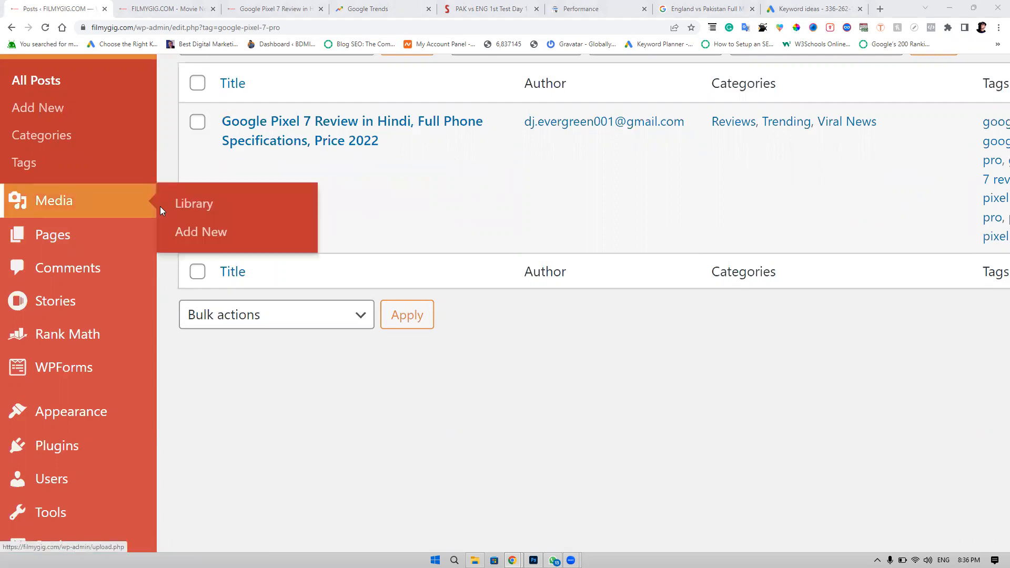
click(323, 166)
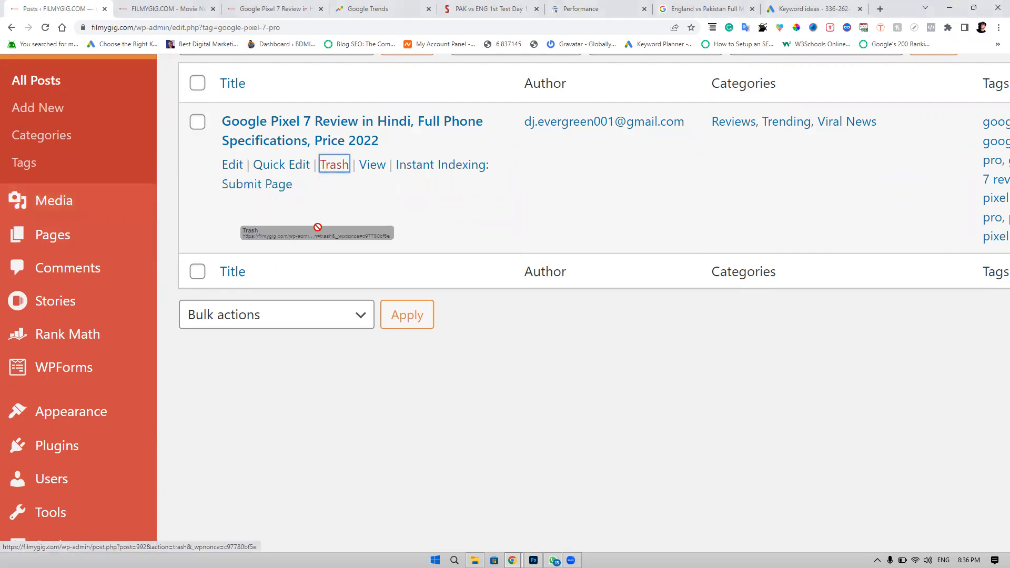
double_click(305, 441)
mouse_move(87, 209)
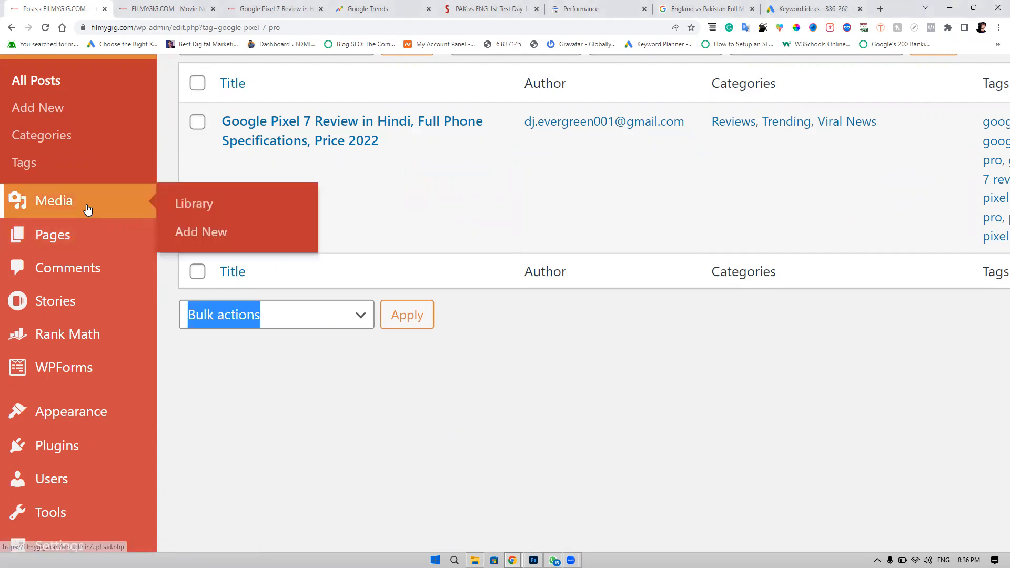
click(185, 208)
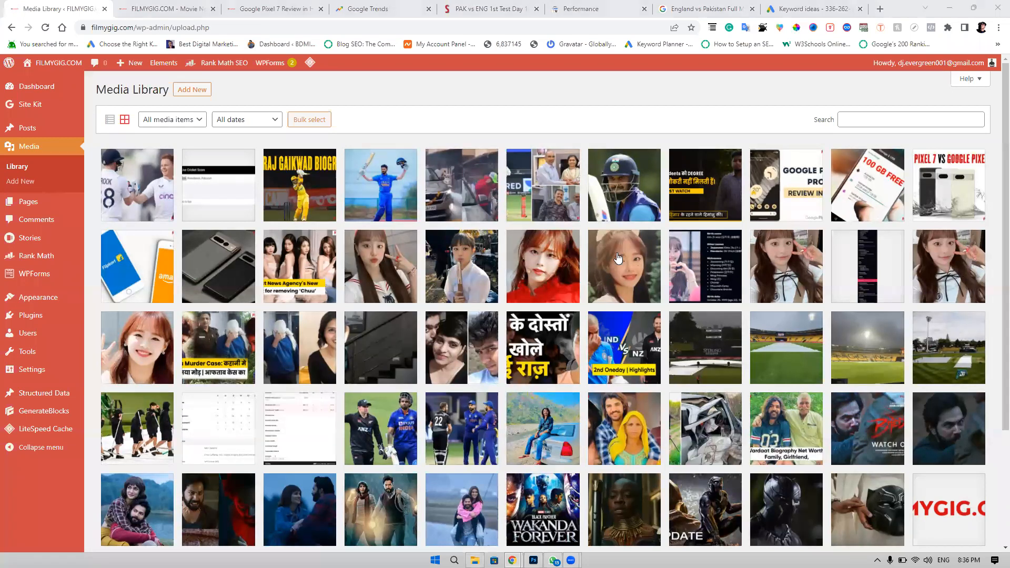
- Permanently delete the hiams.png image from the media library
scroll(263, 364, down, 2)
scroll(263, 364, down, 2)
scroll(263, 364, up, 3)
click(684, 180)
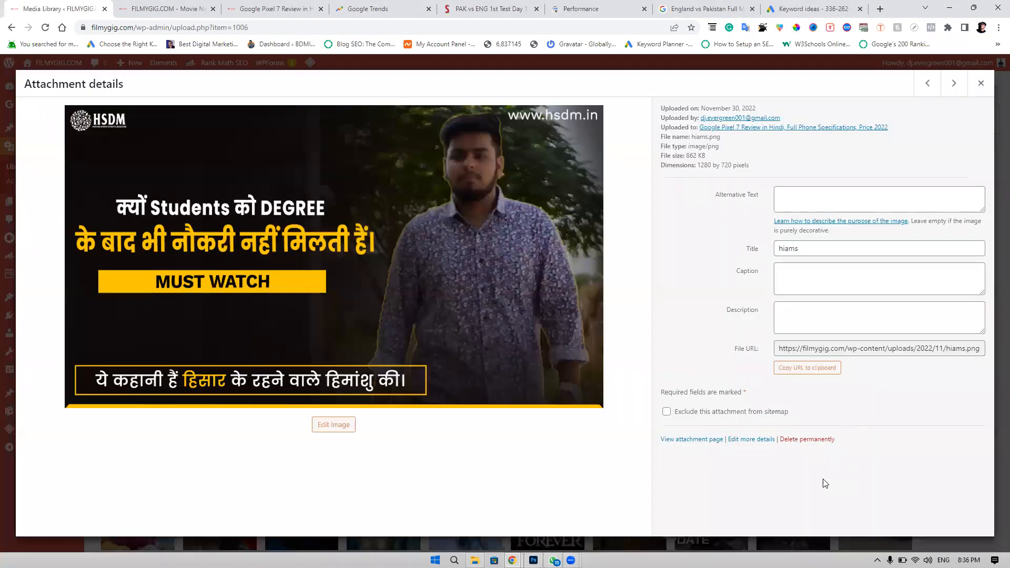
scroll(819, 472, up, 4)
click(800, 399)
click(556, 106)
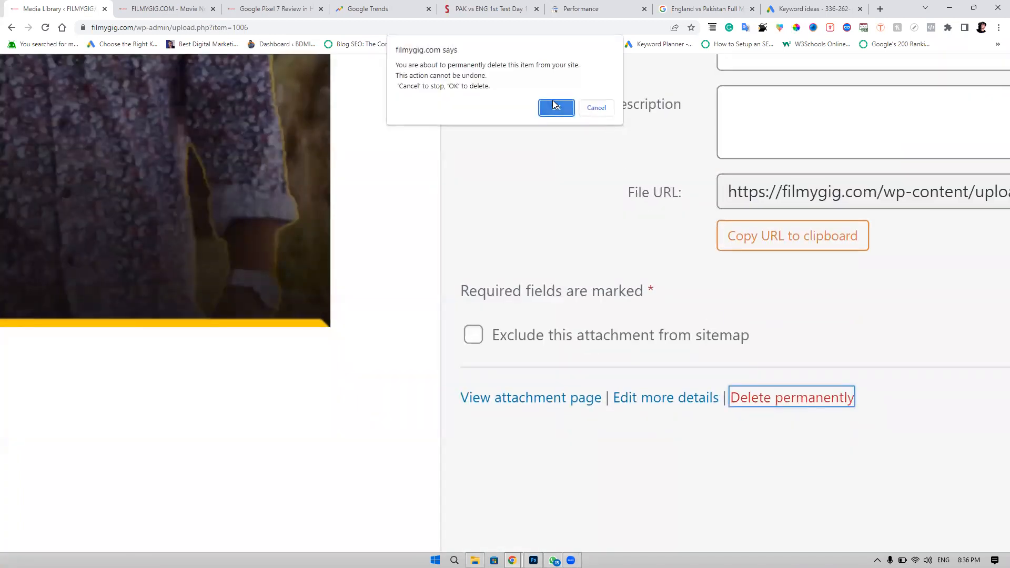
scroll(198, 318, down, 4)
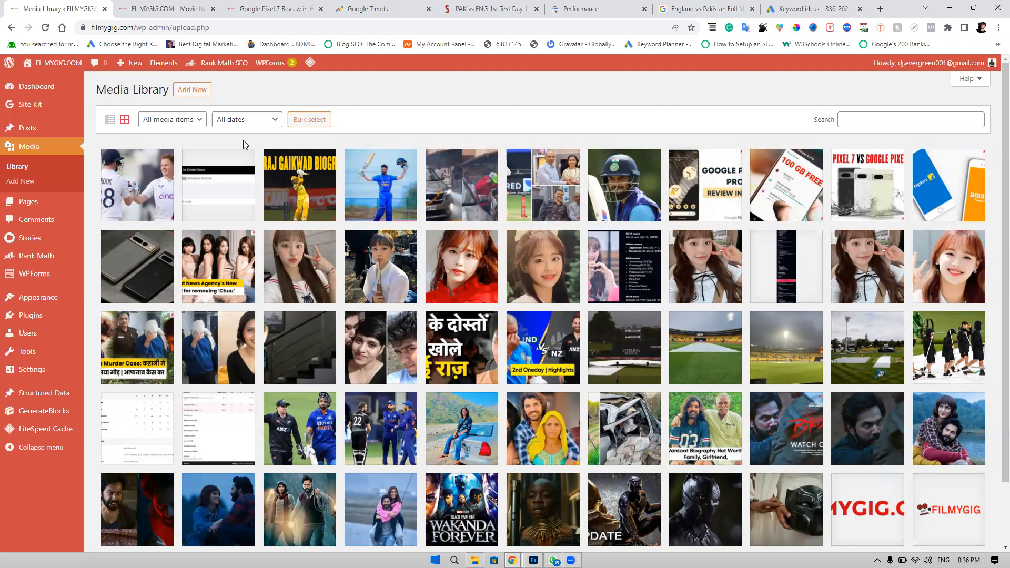
- Upload the image "Ruturaj Giakwad biography" from the Desktop folder to the media library
scroll(191, 99, up, 5)
click(193, 95)
scroll(195, 158, down, 5)
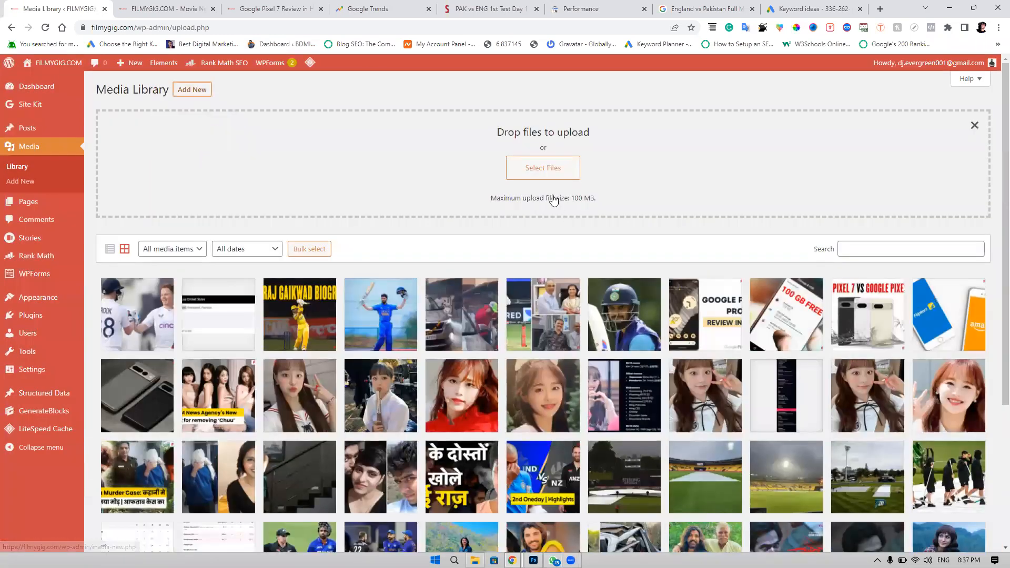
click(543, 170)
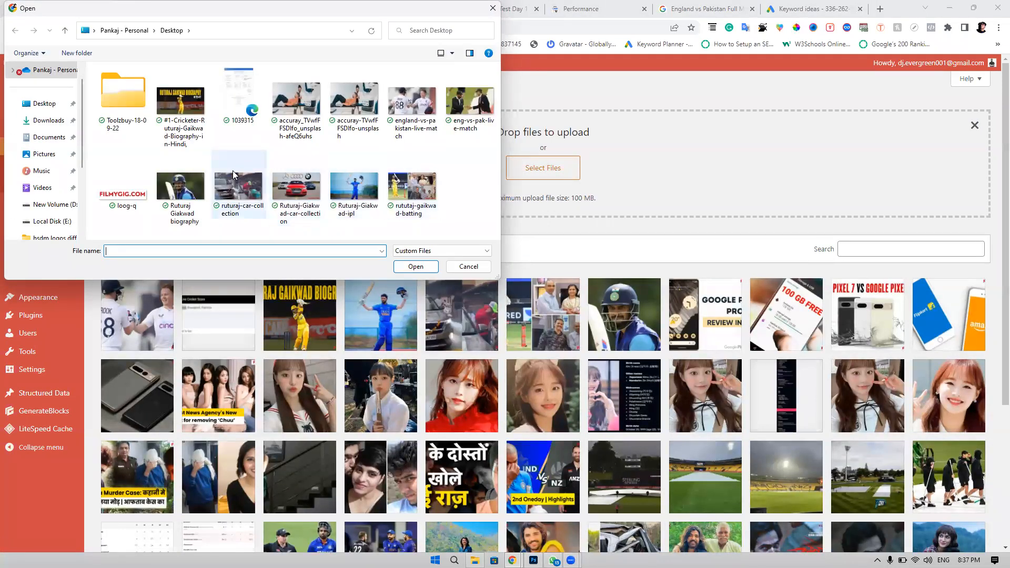
click(177, 192)
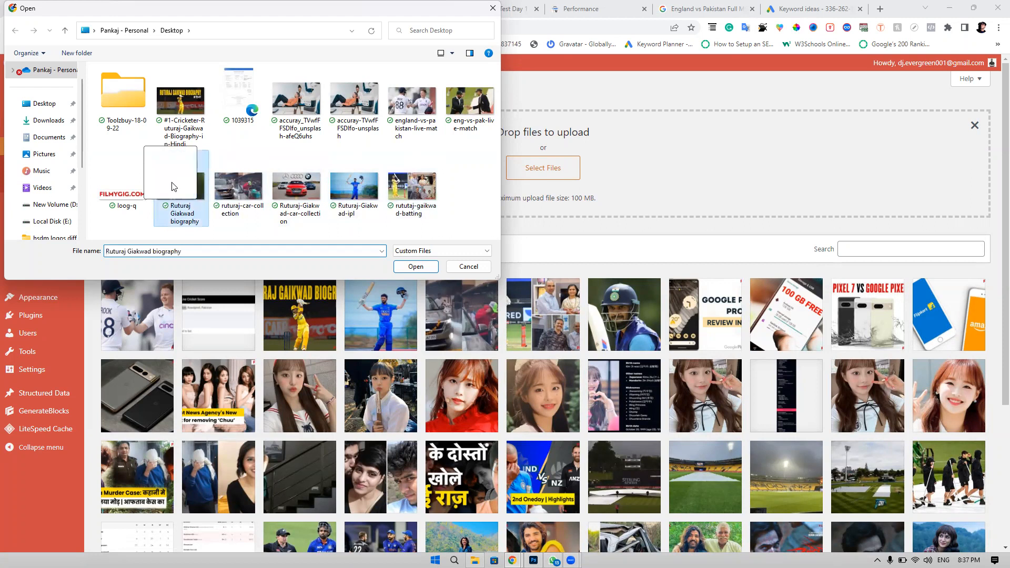
double_click(171, 181)
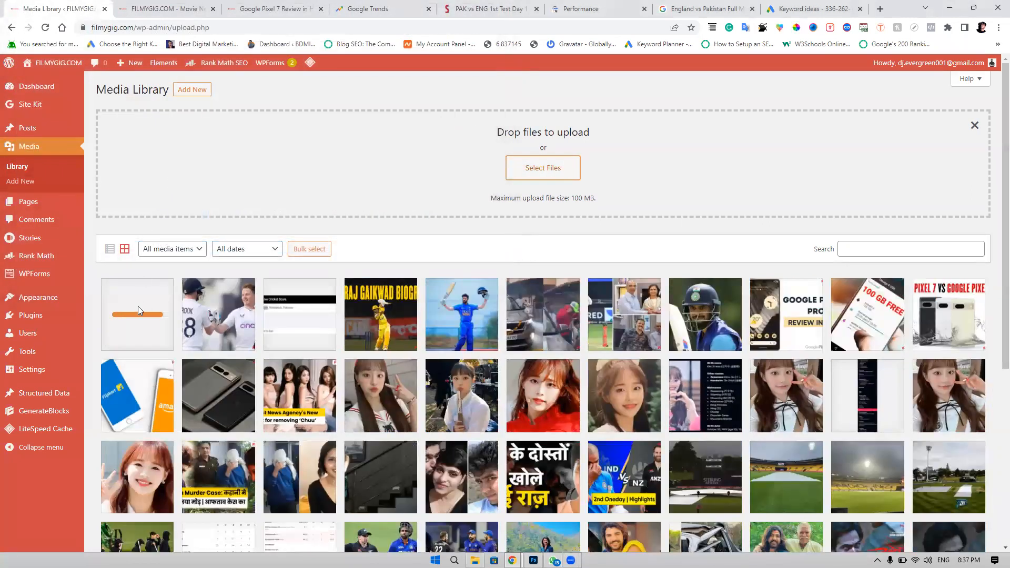
scroll(106, 316, up, 1)
scroll(107, 317, up, 5)
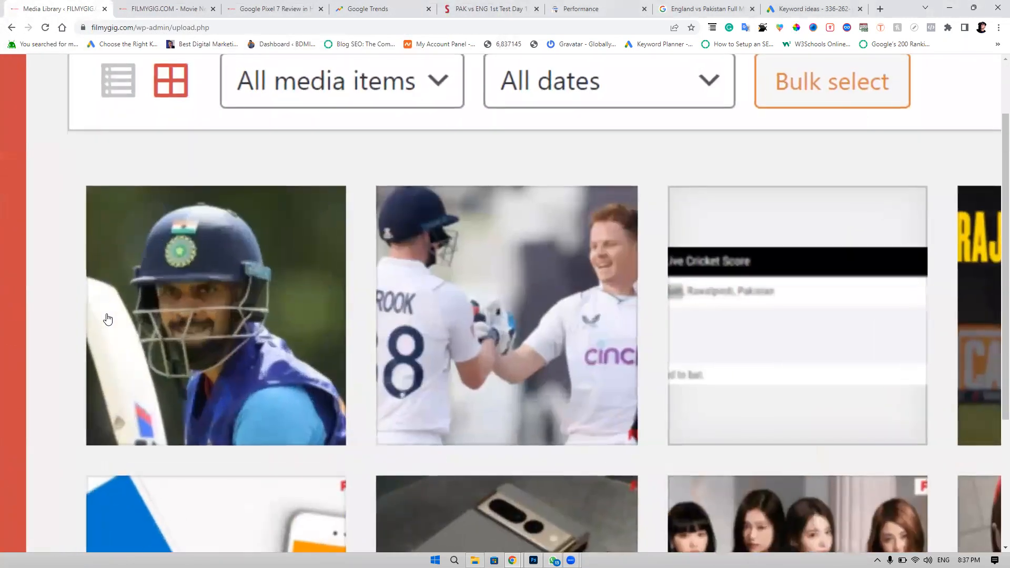
scroll(108, 317, down, 4)
scroll(108, 316, down, 2)
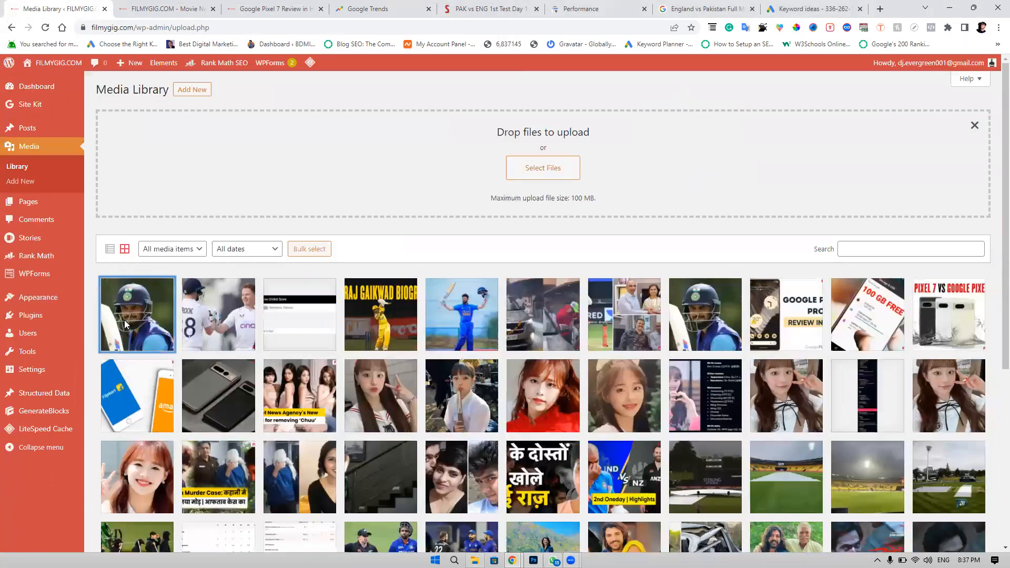
- Permanently delete the newly uploaded Ruturaj Giakwad biography image from the media library
click(108, 316)
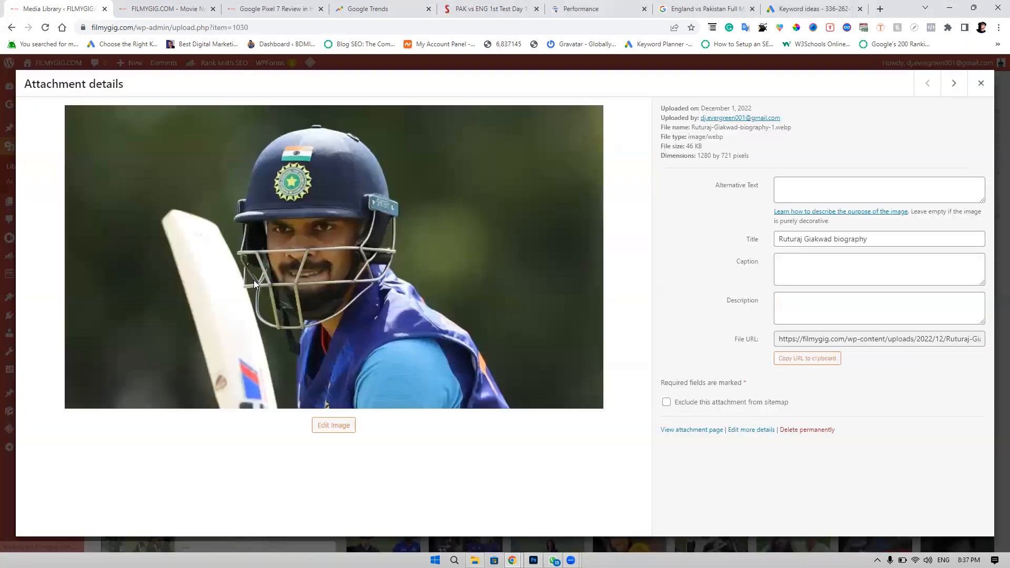
click(811, 430)
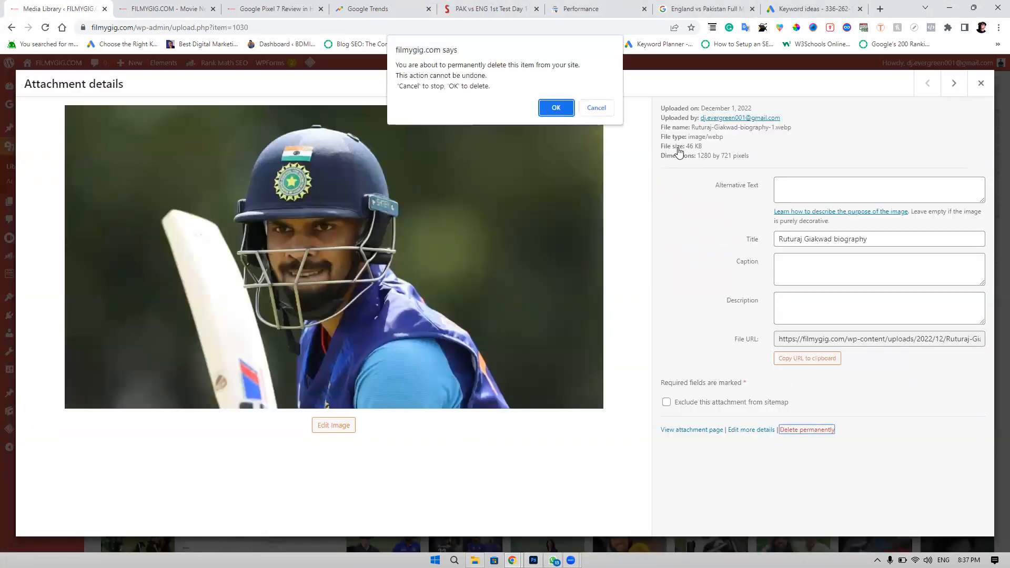
click(553, 108)
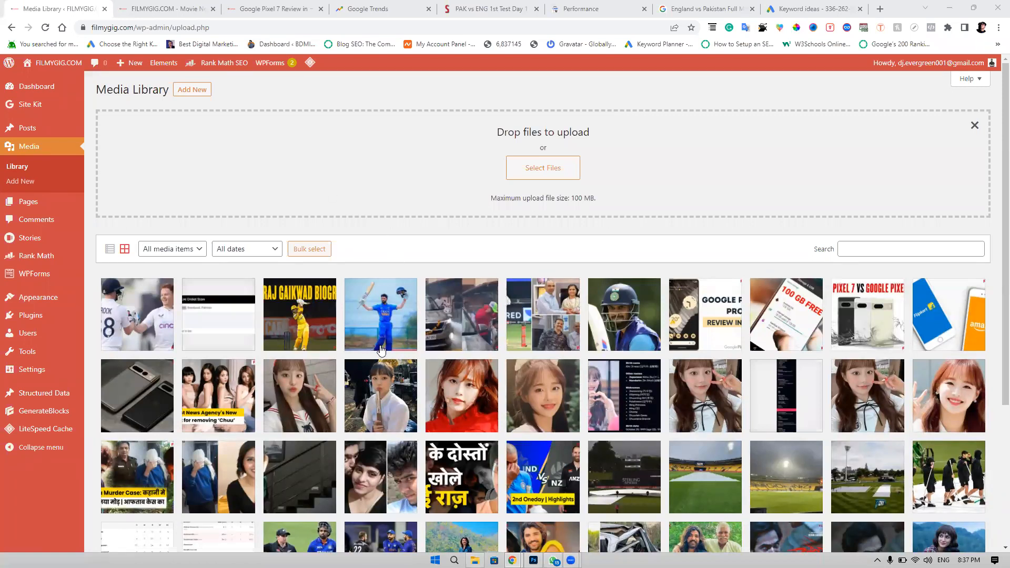
- Permanently delete the cricket score screenshot scrnli_12_1_2022_4-48-49-PM.png from the media library
scroll(383, 335, down, 3)
scroll(383, 335, down, 1)
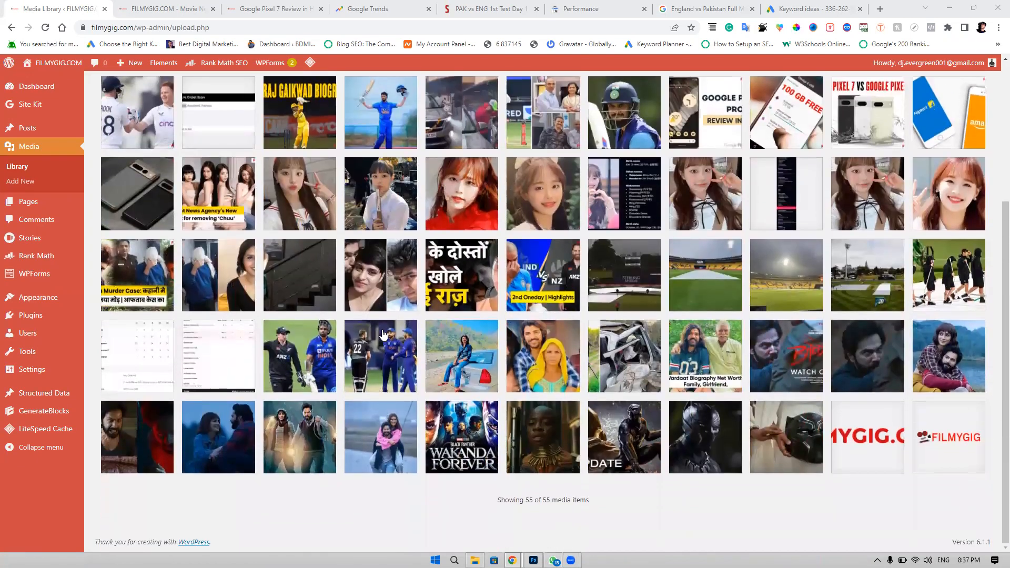
scroll(383, 335, up, 3)
scroll(383, 335, up, 1)
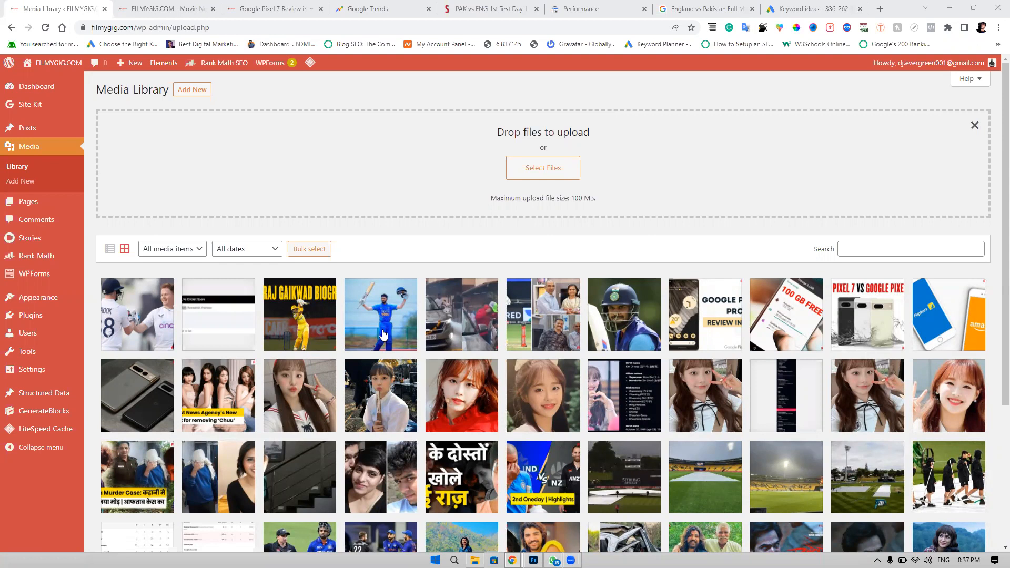
click(243, 331)
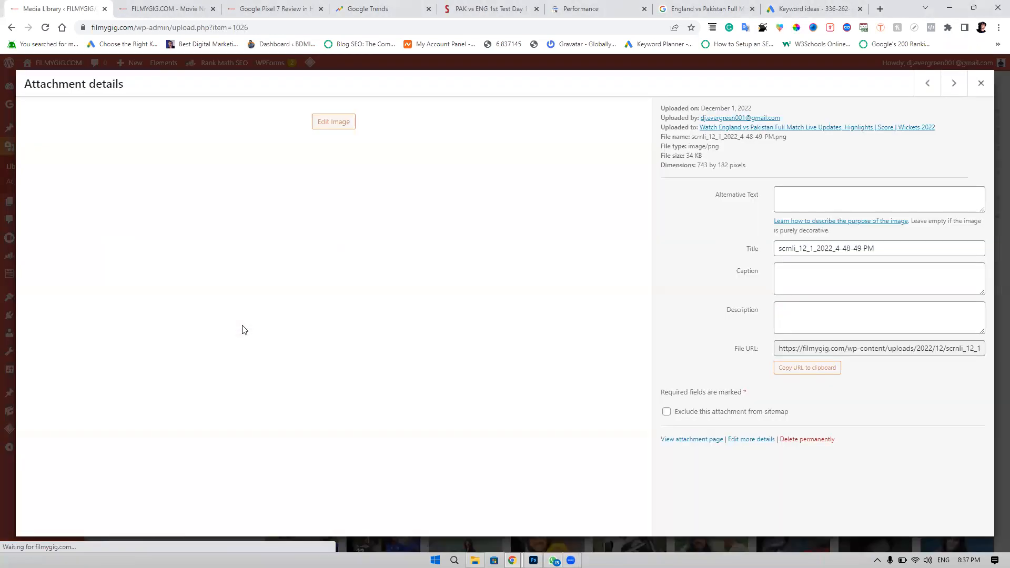
click(822, 441)
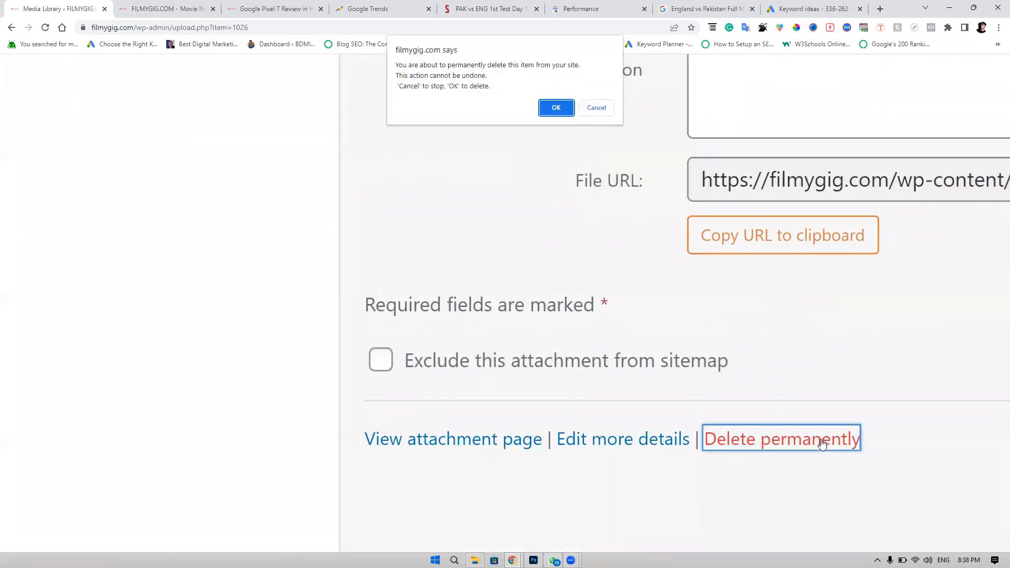
click(561, 105)
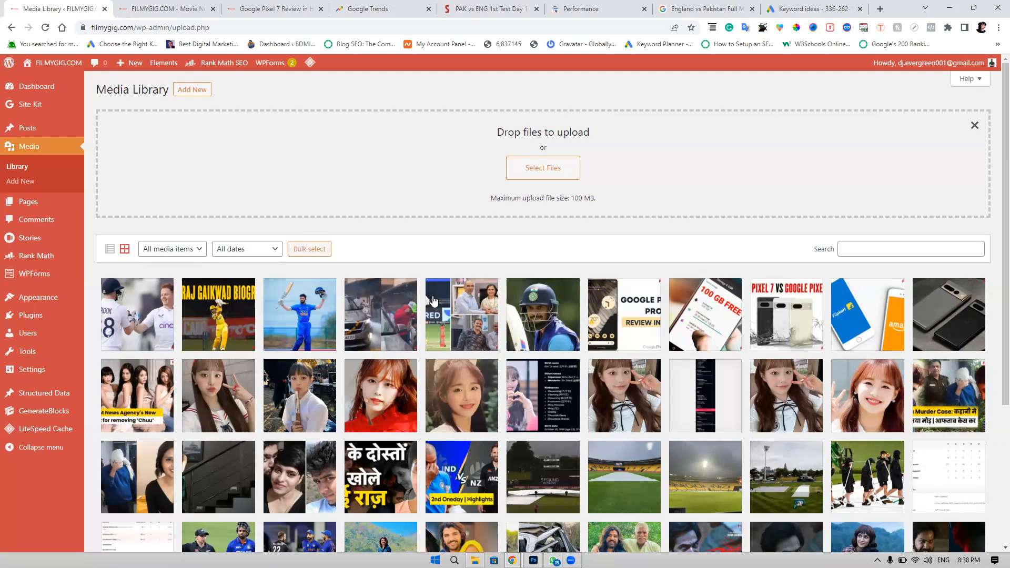
- Open the attachment details of the Shraddha-murder-case.jpeg image
scroll(433, 301, down, 4)
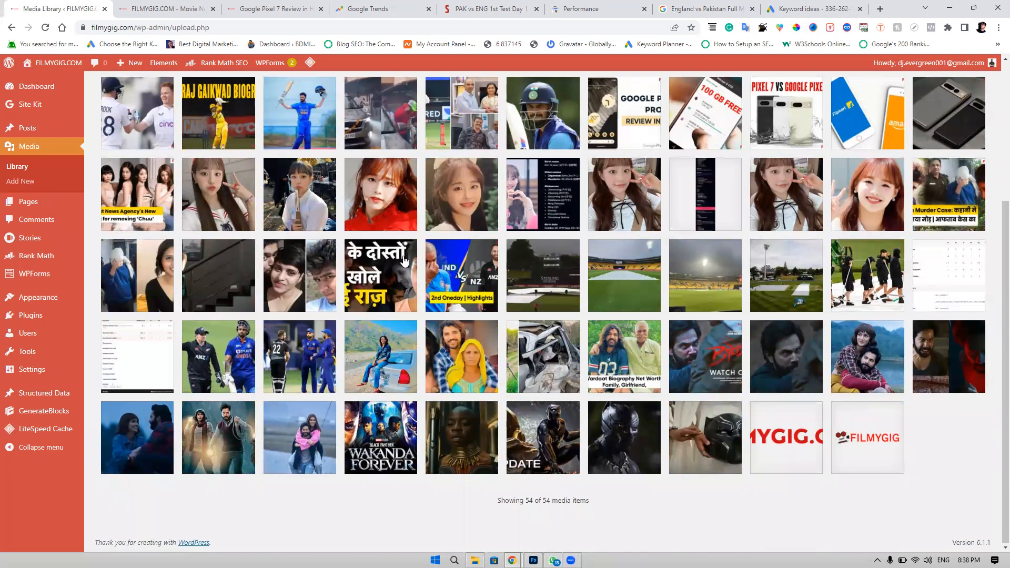
click(378, 264)
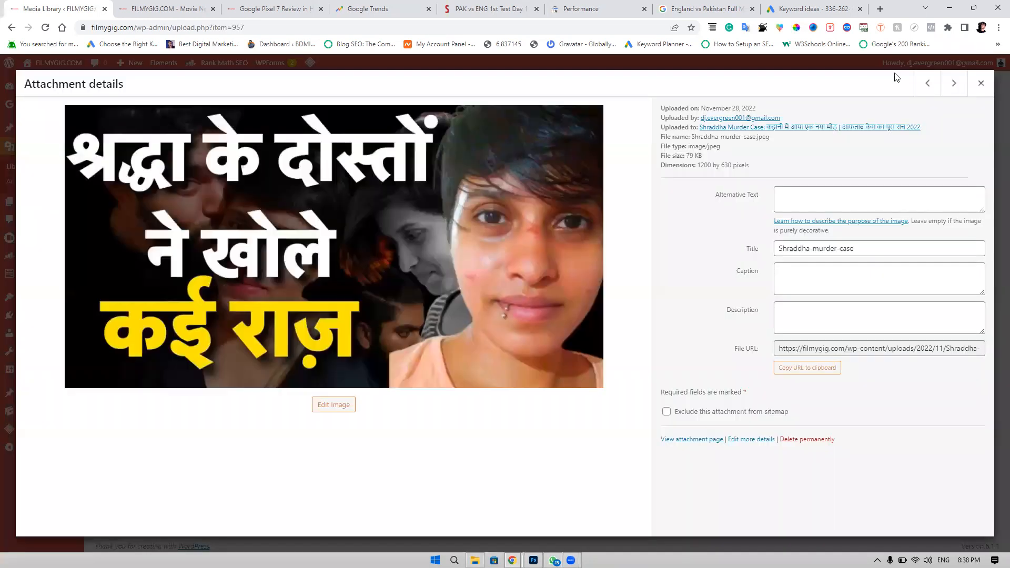
- Close the attachment details and open the list of all pages on the site
click(980, 83)
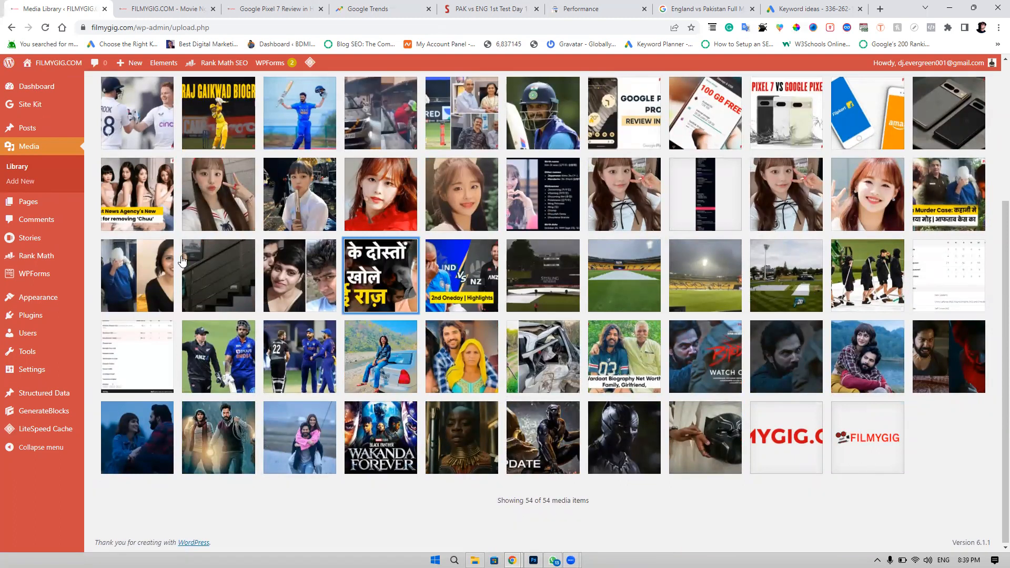
ctrl+scroll(18, 183, up, 5)
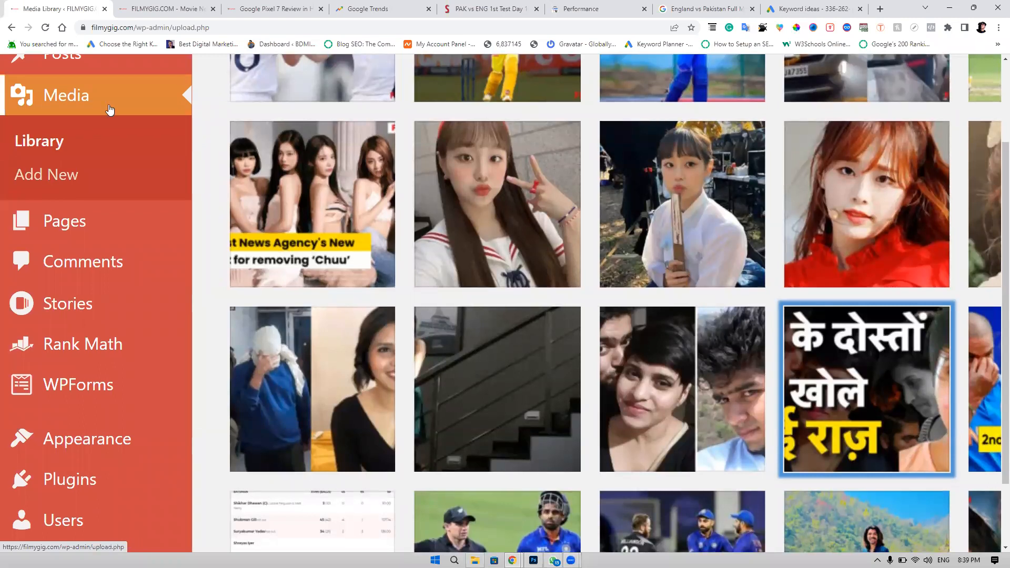
ctrl+scroll(110, 109, down, 5)
mouse_move(16, 153)
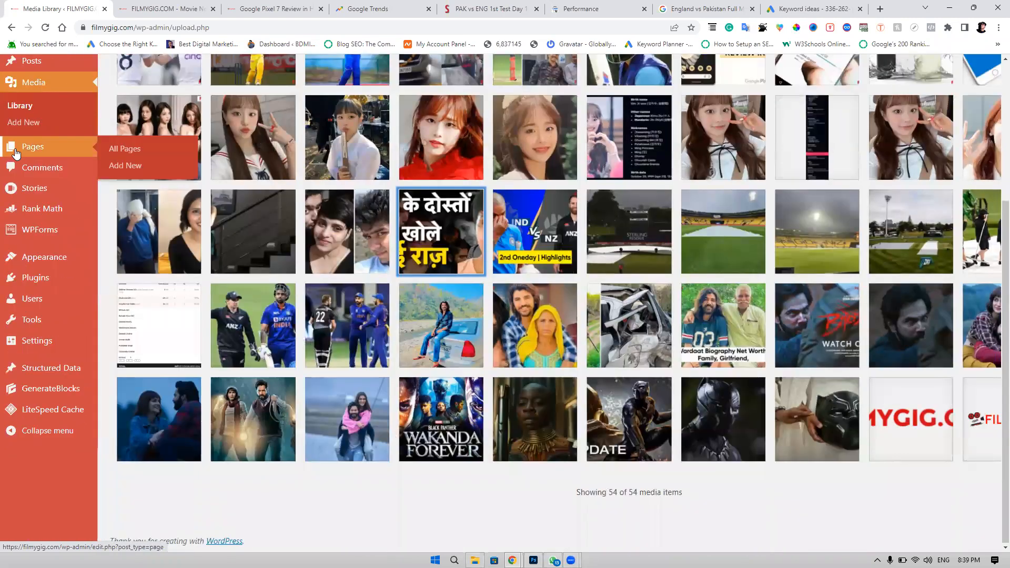
ctrl+scroll(16, 153, up, 7)
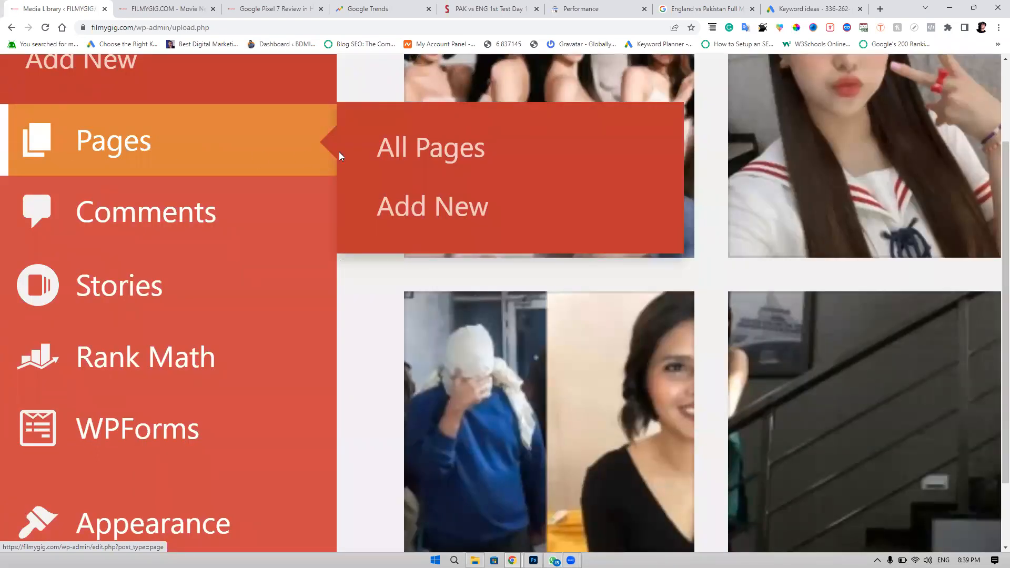
click(404, 149)
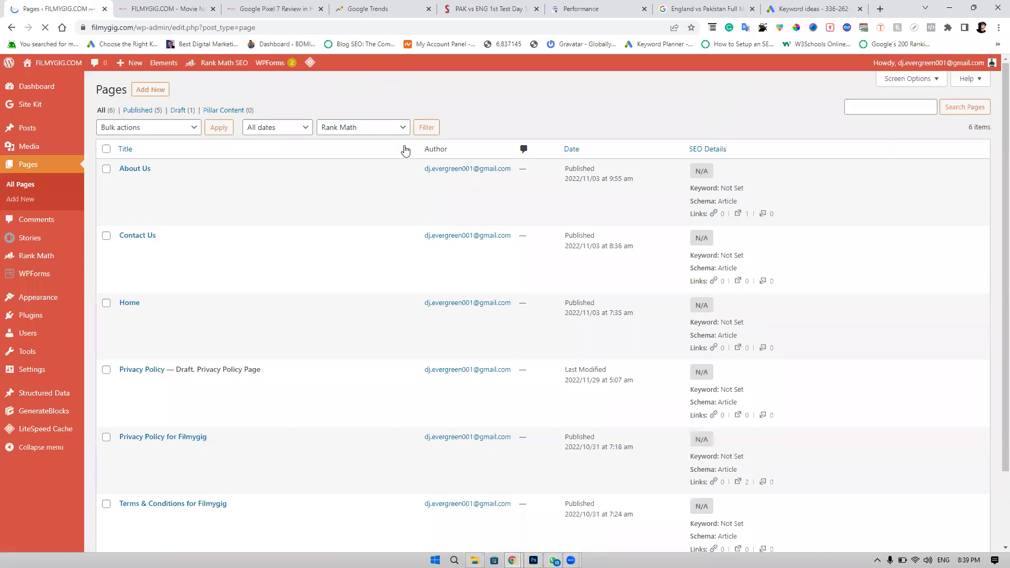
- Examine the site's pages list, from About Us to Terms & Conditions for Filmygig, and its management options
scroll(405, 151, down, 2)
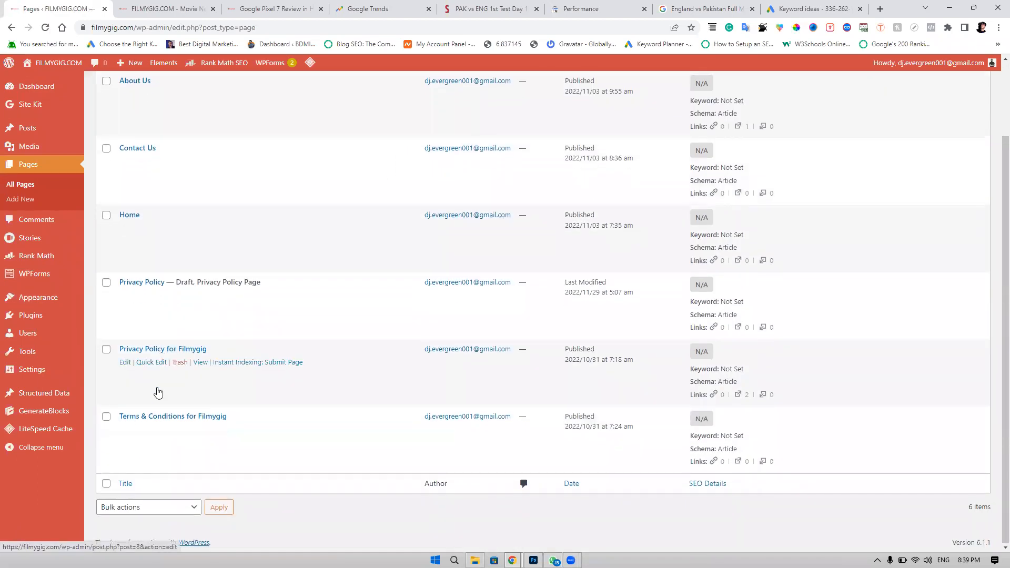
scroll(161, 289, up, 1)
scroll(161, 288, up, 1)
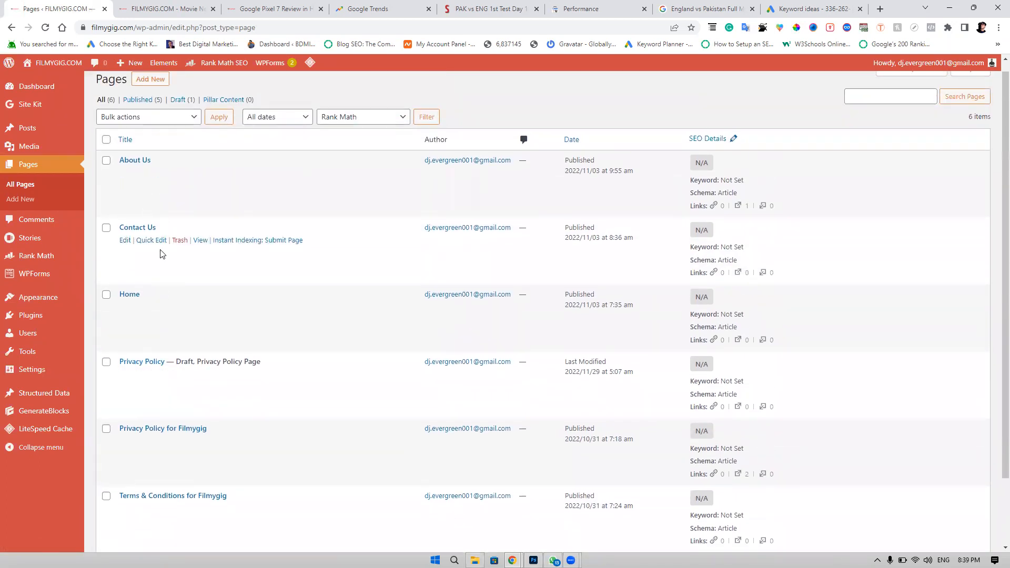
scroll(150, 97, up, 1)
scroll(138, 97, up, 3)
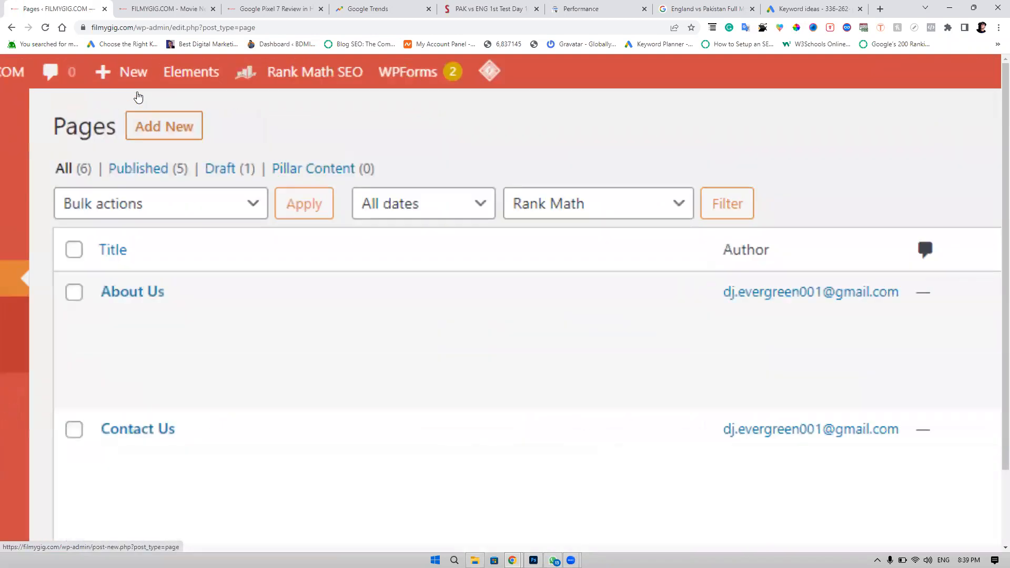
scroll(138, 98, up, 2)
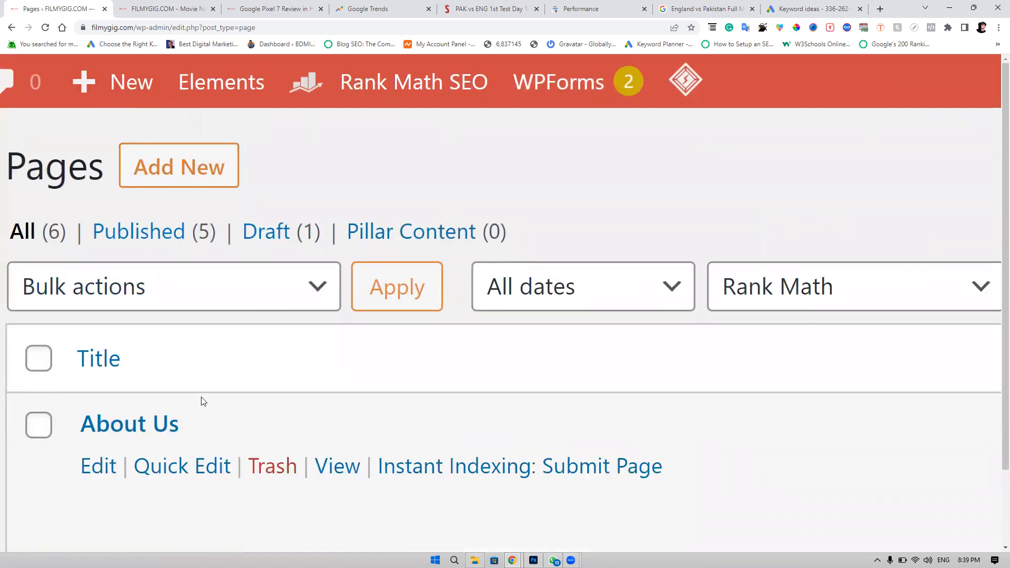
scroll(203, 401, down, 3)
scroll(204, 402, down, 2)
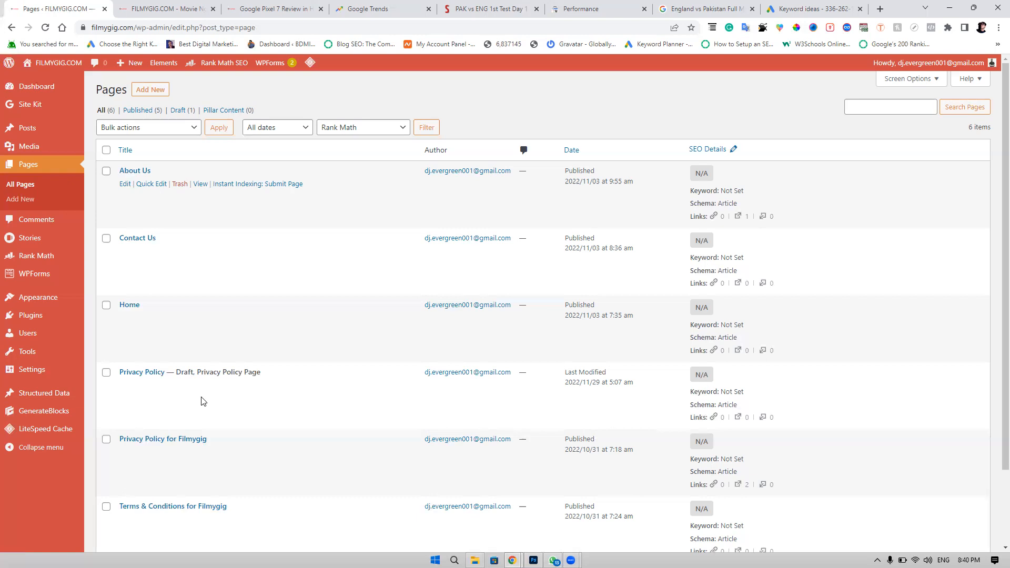
- Examine the options available under Posts alongside those under Pages
mouse_move(15, 130)
scroll(15, 130, up, 10)
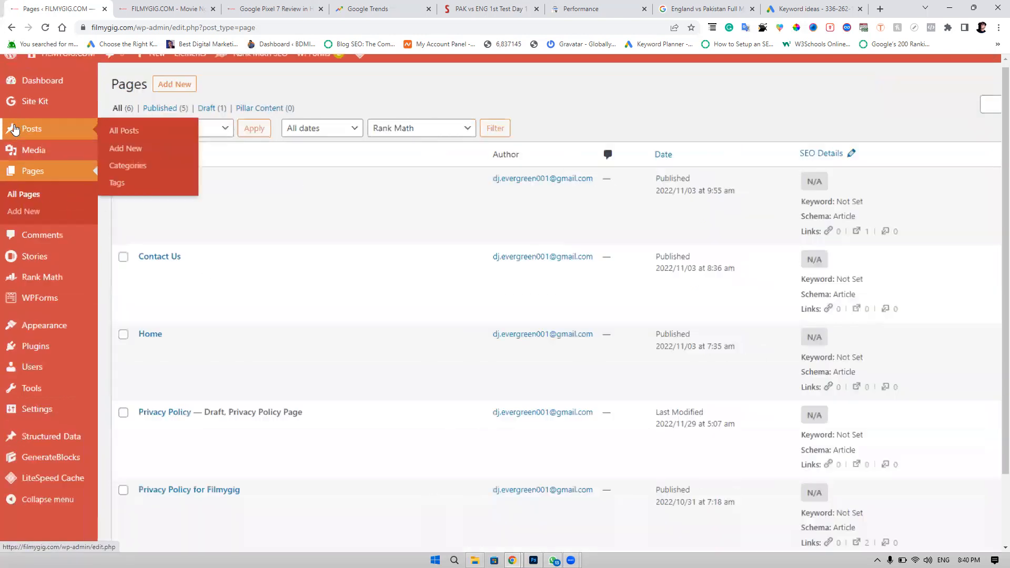
scroll(15, 130, up, 1)
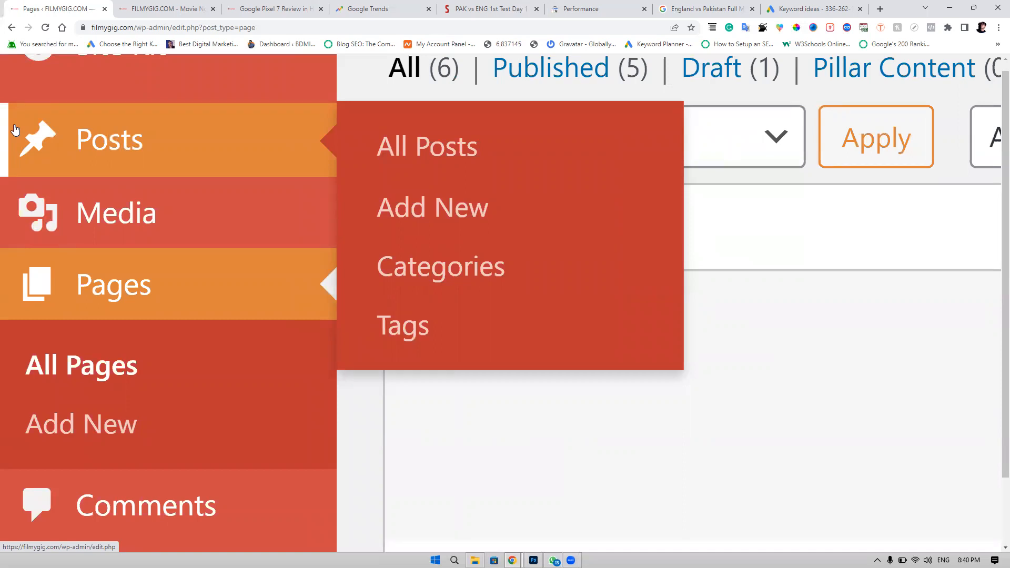
scroll(395, 466, down, 5)
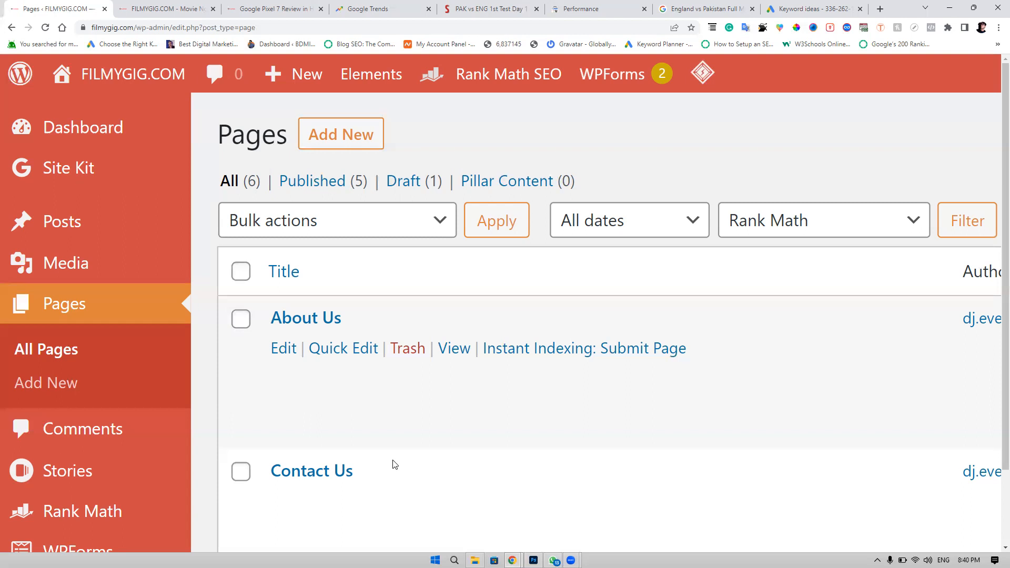
key(ctrl+0)
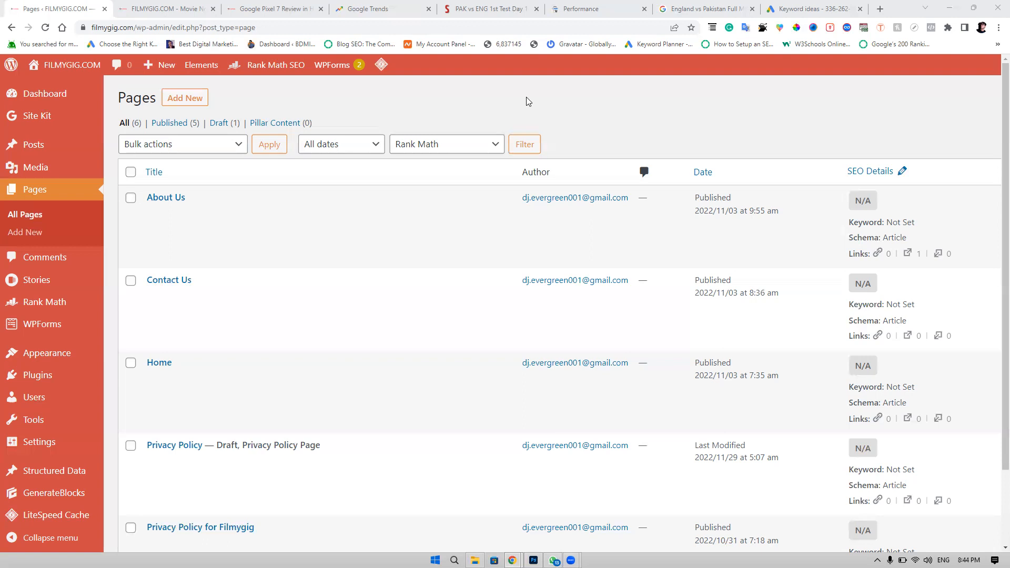
- View the Search Console performance report, and browse the latest posts on the filmygig.com homepage
click(586, 6)
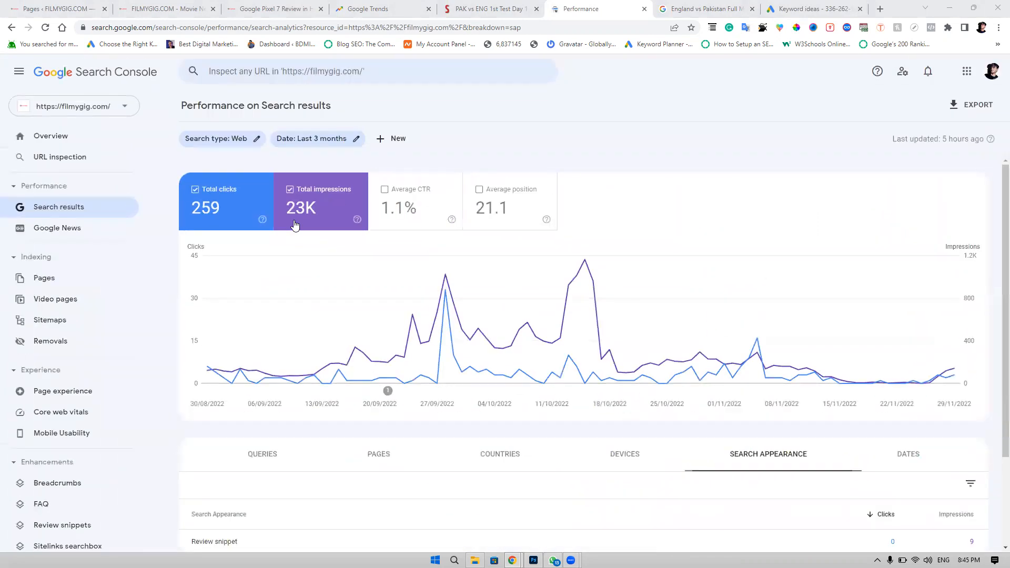
click(276, 5)
click(187, 7)
click(92, 6)
click(188, 6)
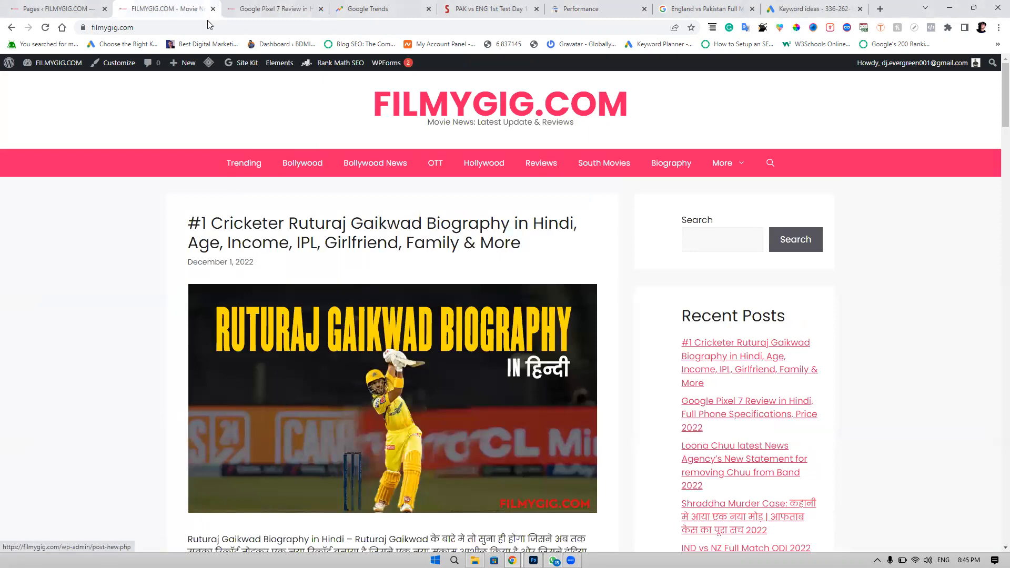
scroll(293, 310, down, 8)
scroll(293, 309, up, 1)
scroll(291, 309, down, 2)
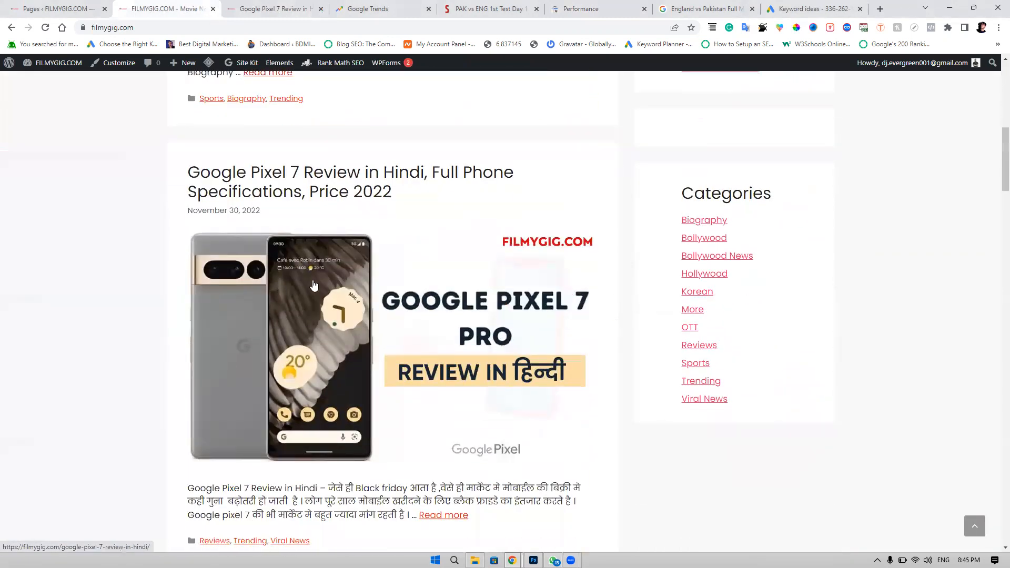
scroll(316, 287, down, 7)
scroll(313, 333, up, 13)
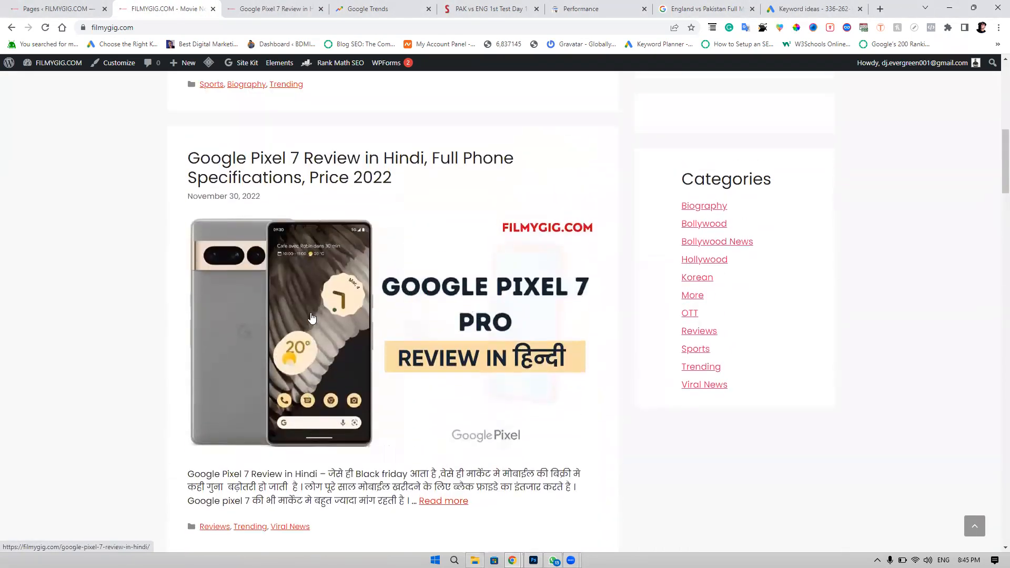
- Revisit the WordPress pages list and take a brief look at the trending searches in Google Trends
click(59, 8)
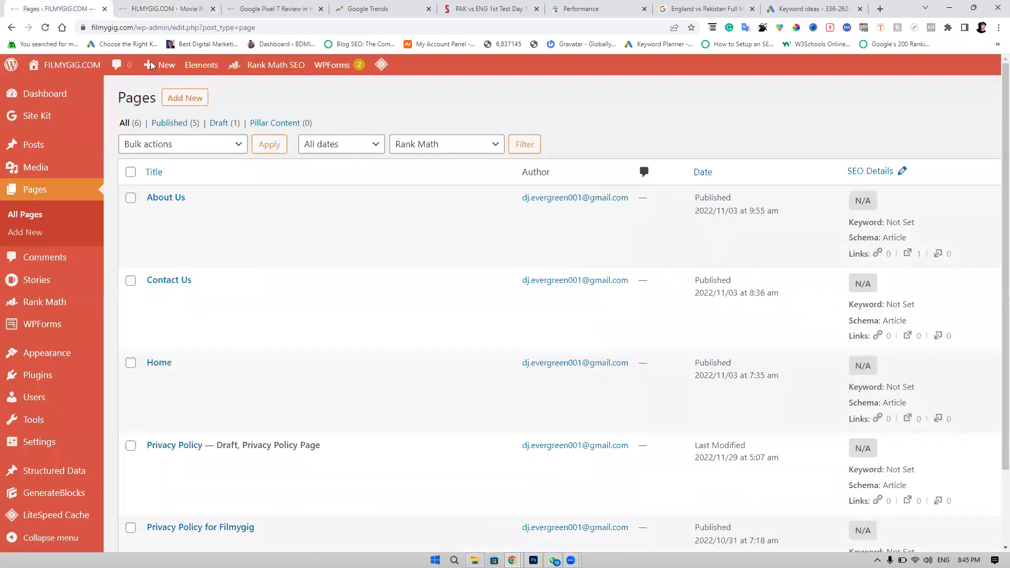
scroll(247, 281, down, 1)
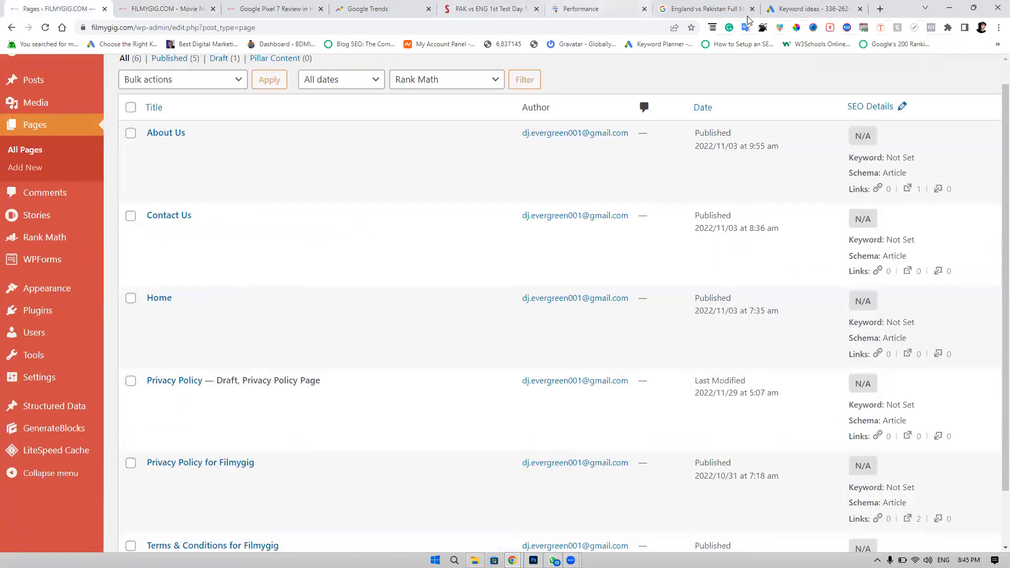
click(368, 8)
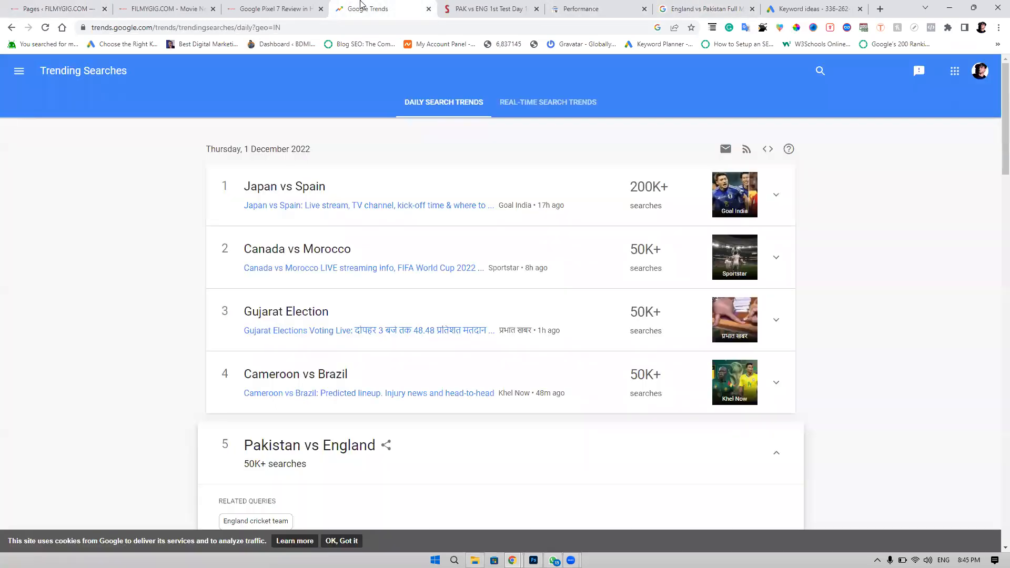
click(104, 5)
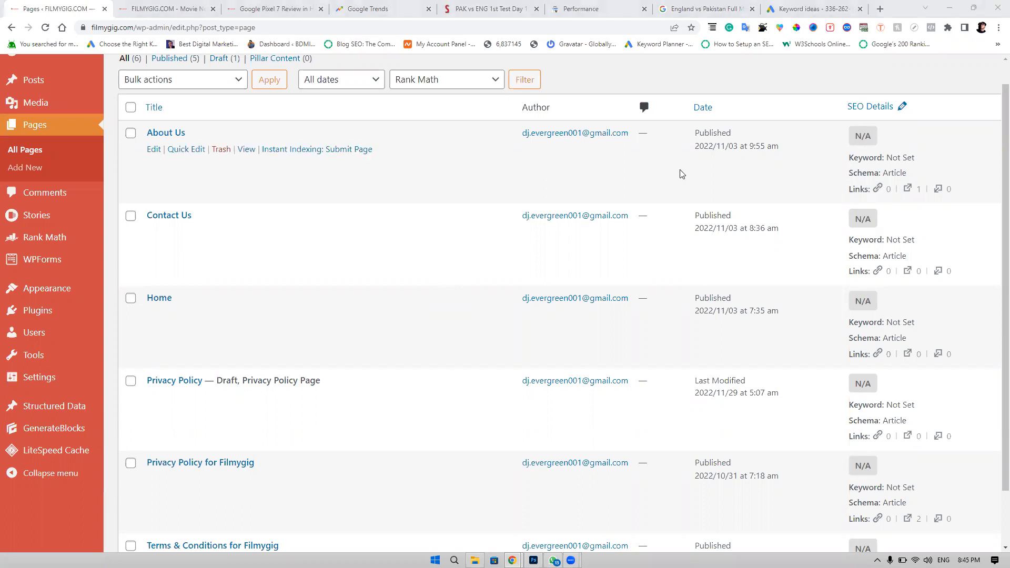
- Switch to Google Trends and examine India's daily search trends, highlighting the date Thursday, 1 December 2022
click(399, 7)
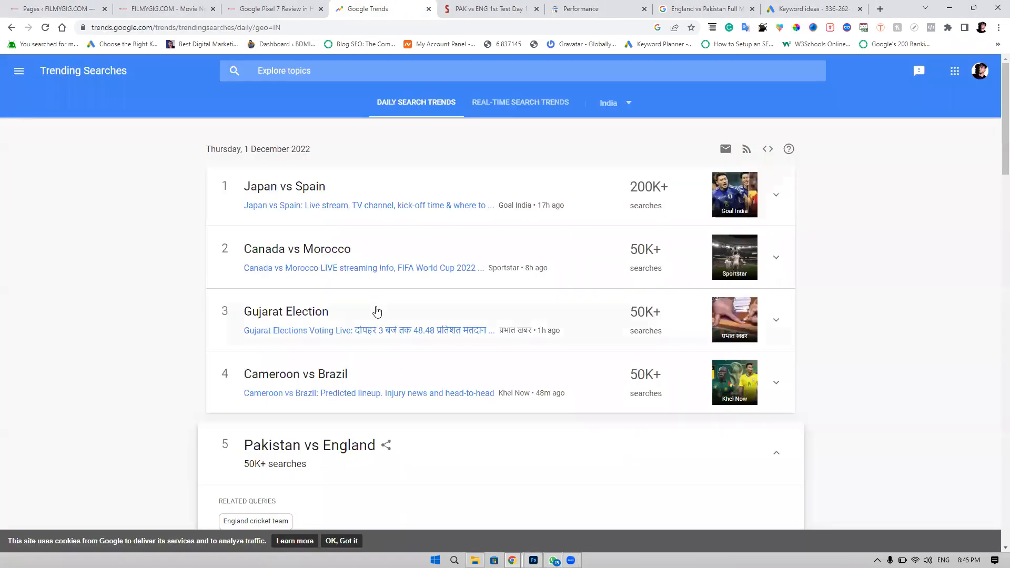
scroll(377, 312, up, 5)
scroll(377, 312, up, 3)
scroll(377, 312, down, 5)
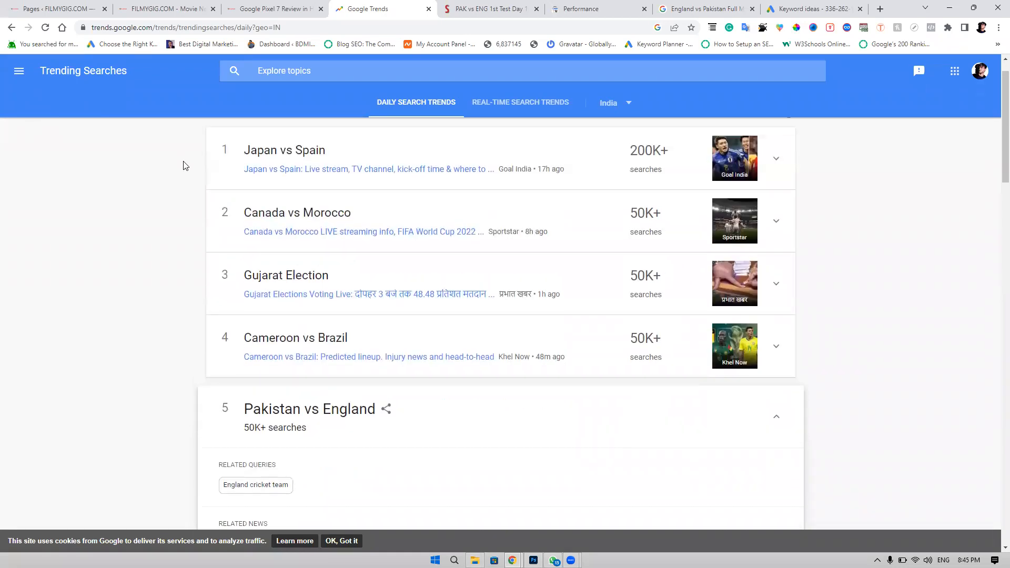
drag(217, 153, 328, 154)
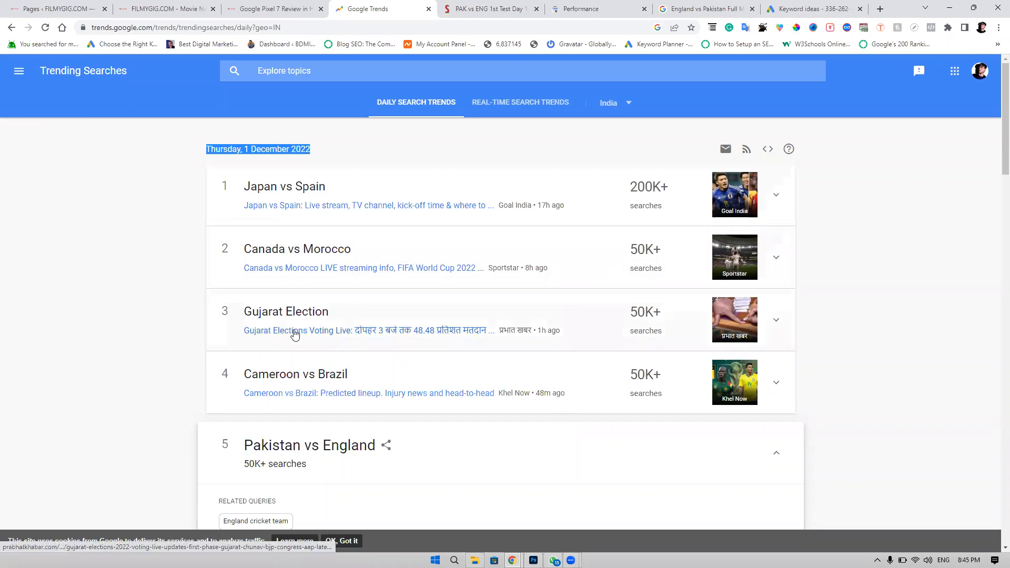
scroll(294, 334, up, 5)
scroll(295, 334, down, 5)
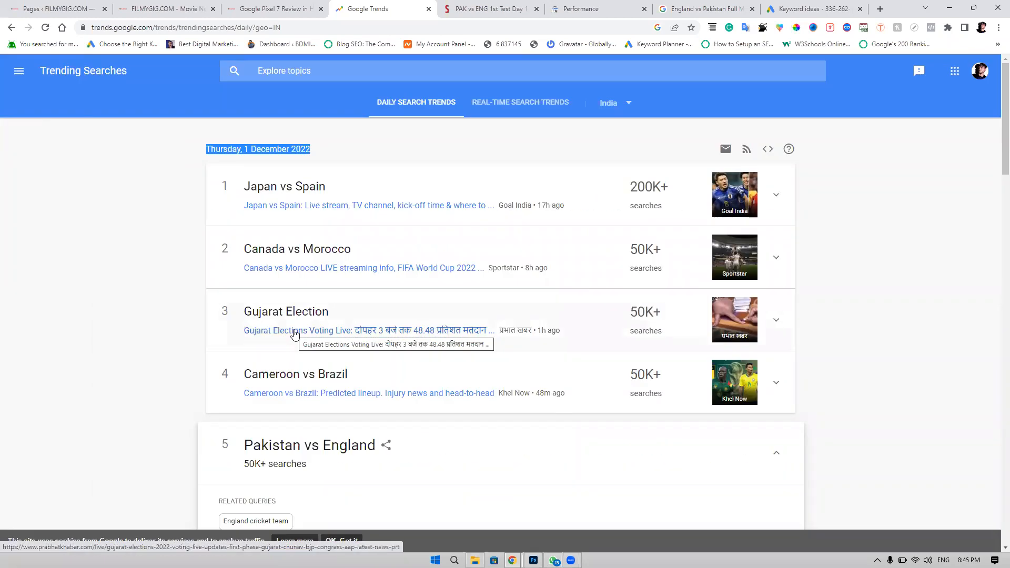
scroll(671, 204, up, 8)
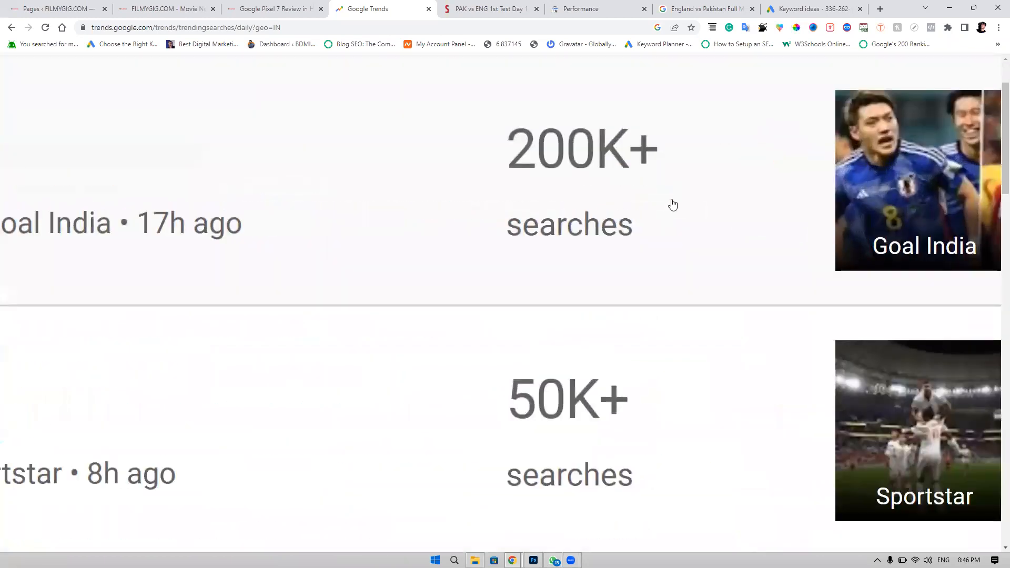
scroll(672, 204, down, 8)
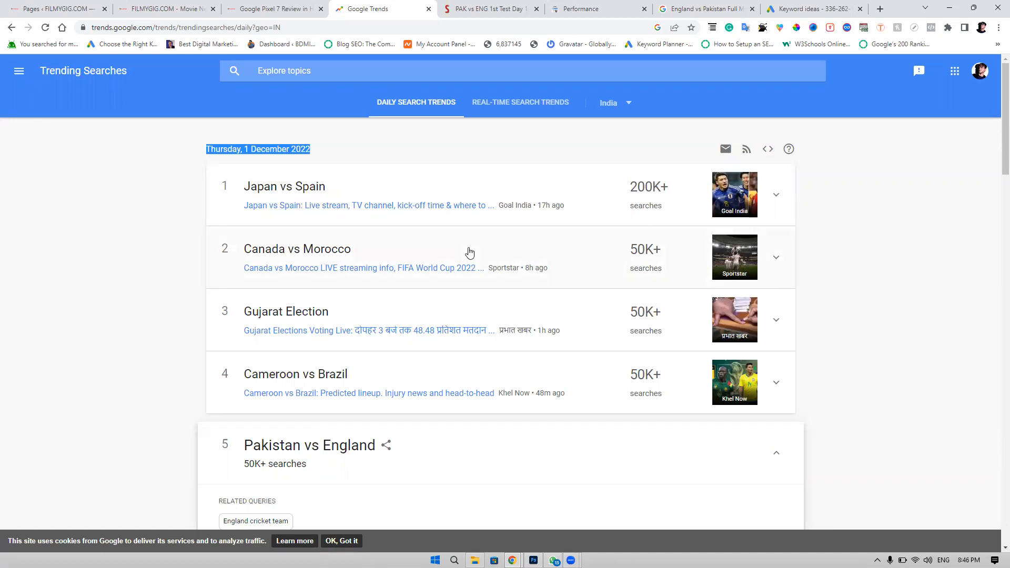
- Collapse the Pakistan vs England trend details and view the rest of that day's trending searches
scroll(470, 253, down, 6)
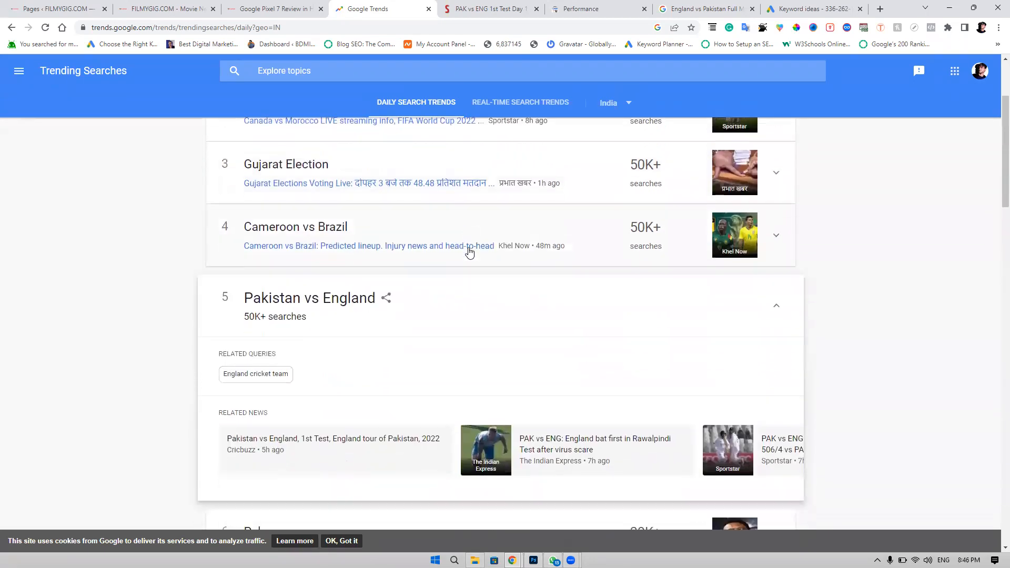
scroll(468, 248, up, 5)
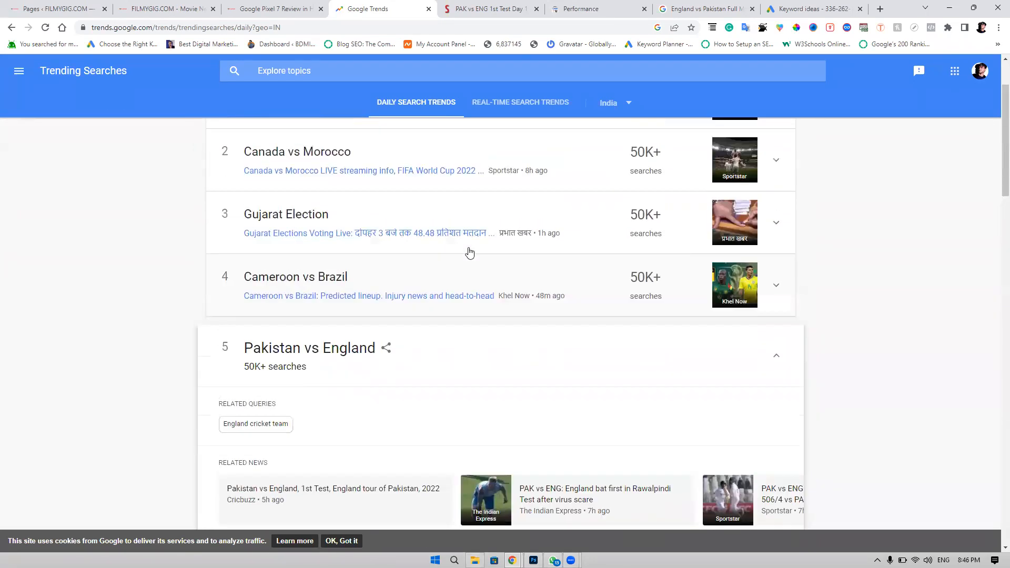
click(780, 396)
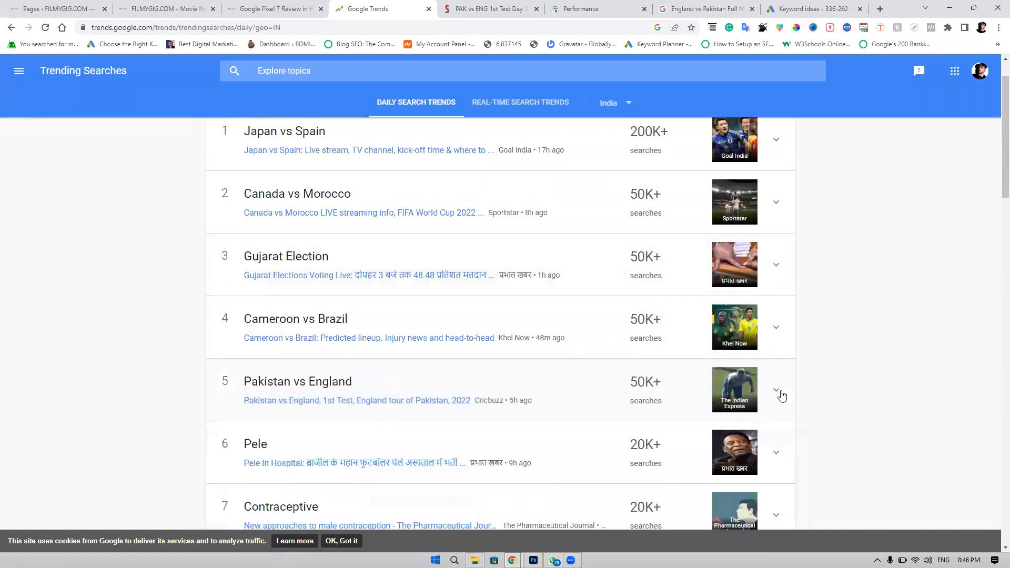
scroll(804, 341, down, 4)
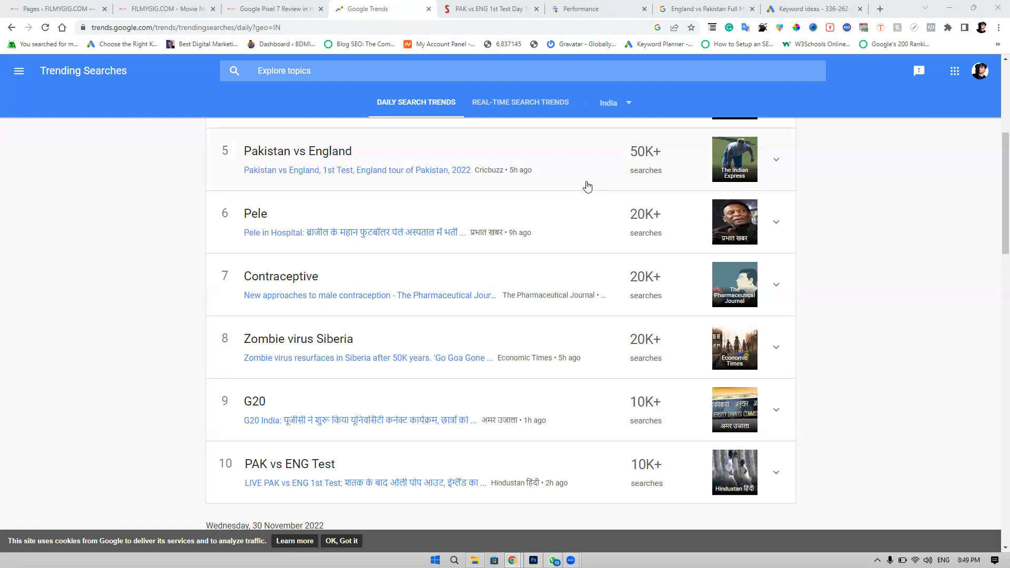
- Switch back to the filmygig.com homepage and browse its most recent posts
click(141, 5)
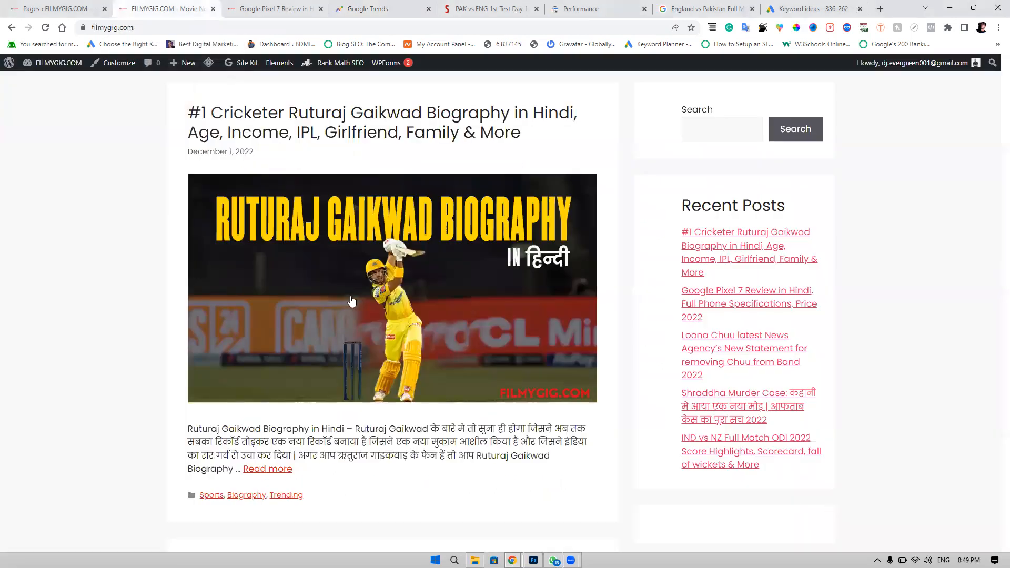
scroll(352, 301, up, 2)
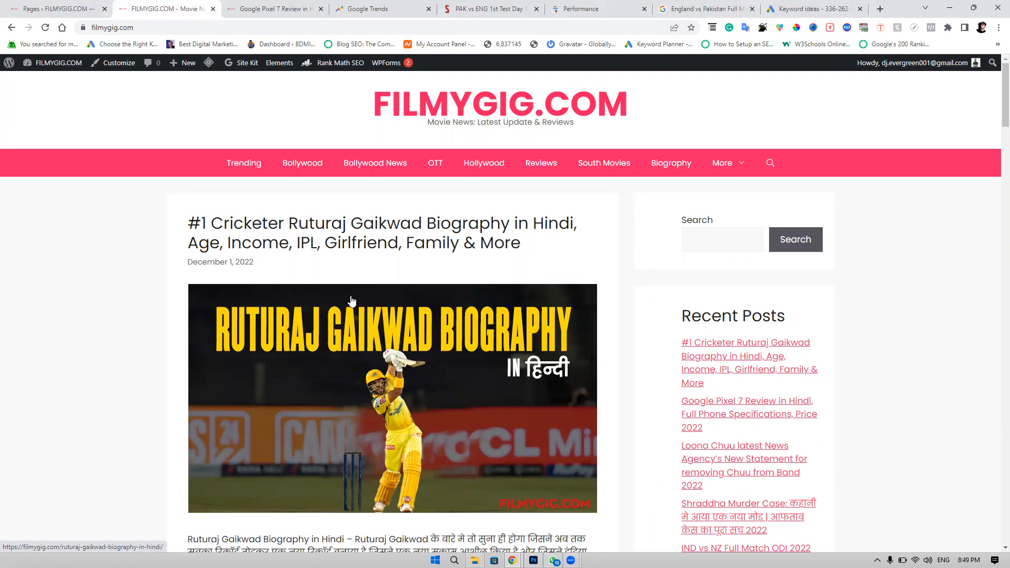
scroll(352, 301, down, 10)
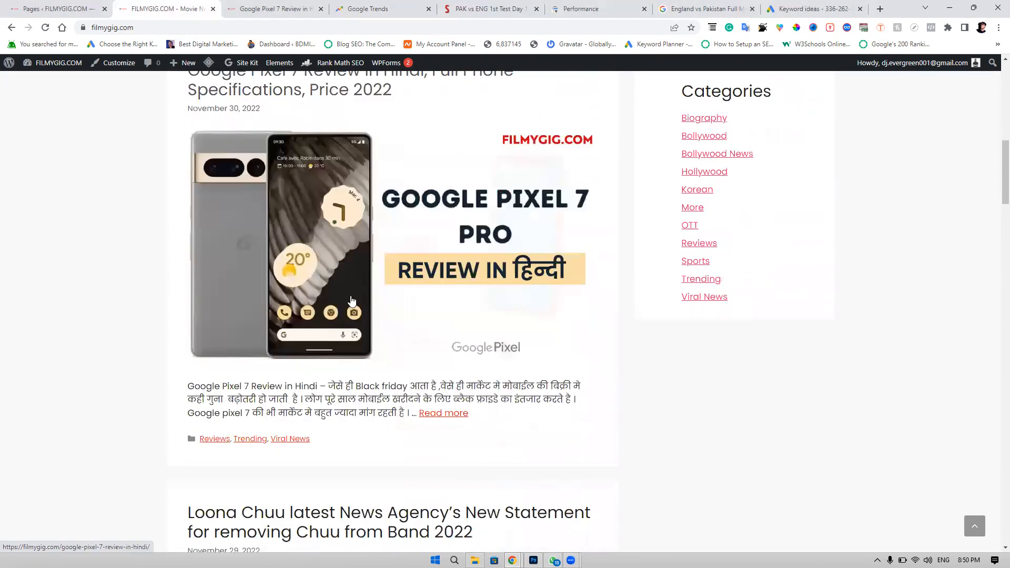
- Browse the older posts on the filmygig.com homepage and return to the newest post
scroll(352, 301, down, 20)
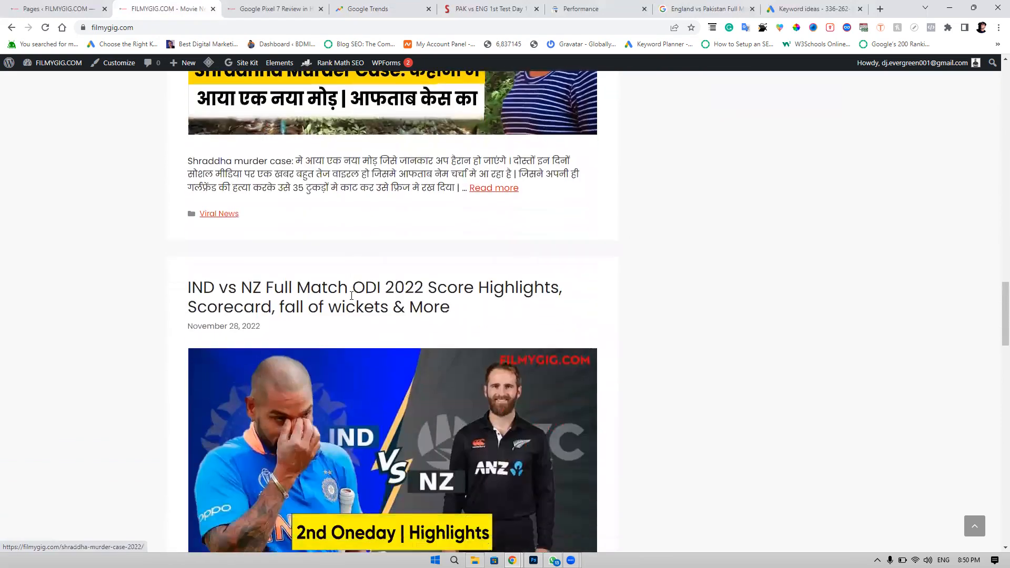
scroll(352, 297, down, 13)
scroll(352, 301, up, 4)
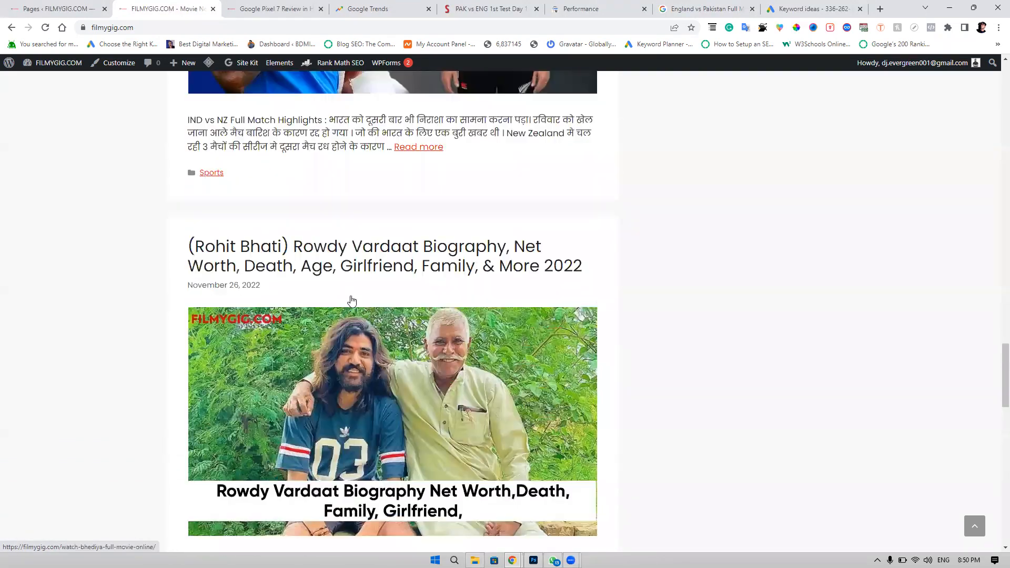
scroll(352, 301, up, 20)
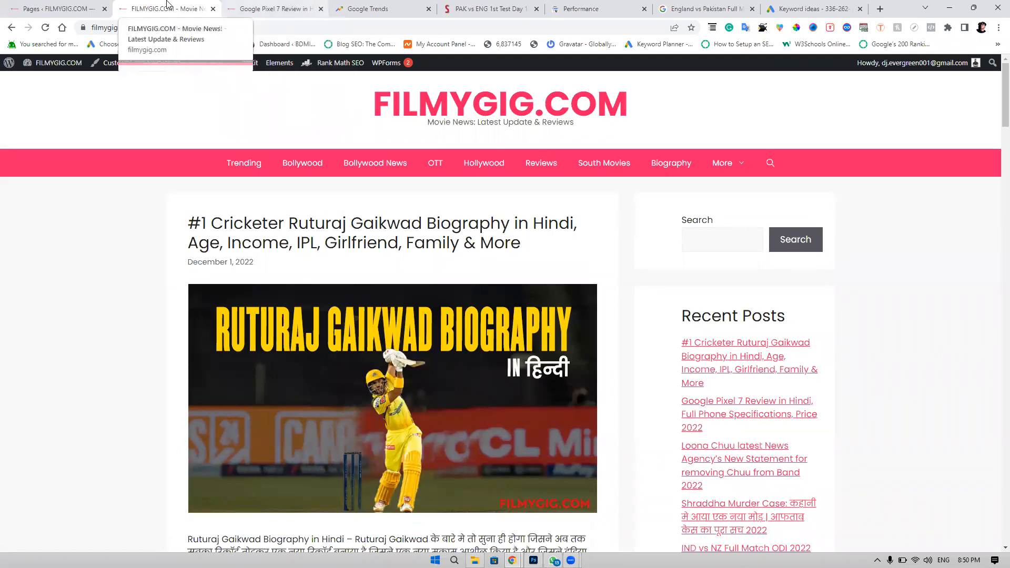
- Glance at the WordPress pages list, return to the blog homepage, and highlight the title of the Ruturaj Gaikwad biography post
click(58, 9)
click(161, 7)
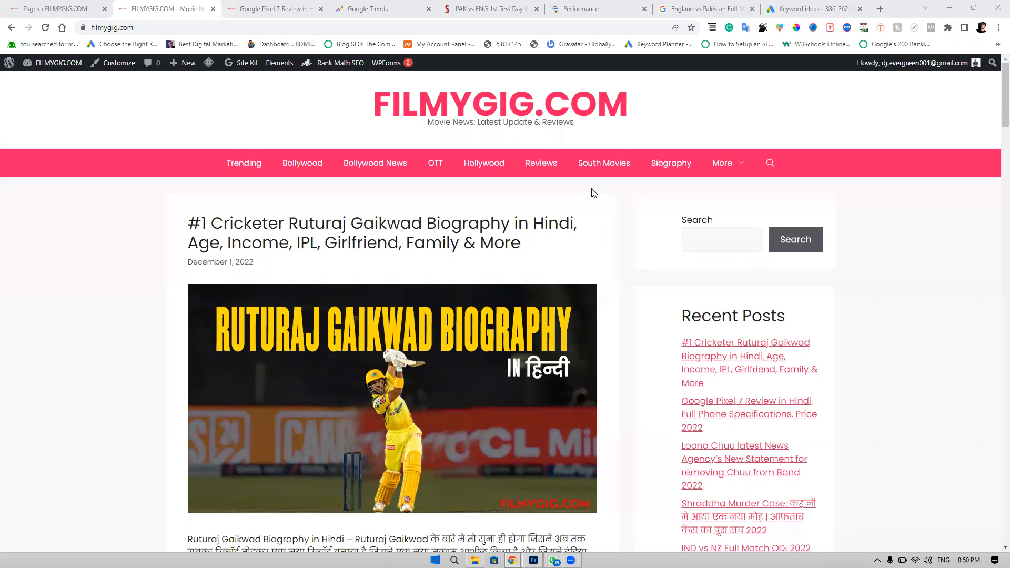
drag(172, 206, 620, 223)
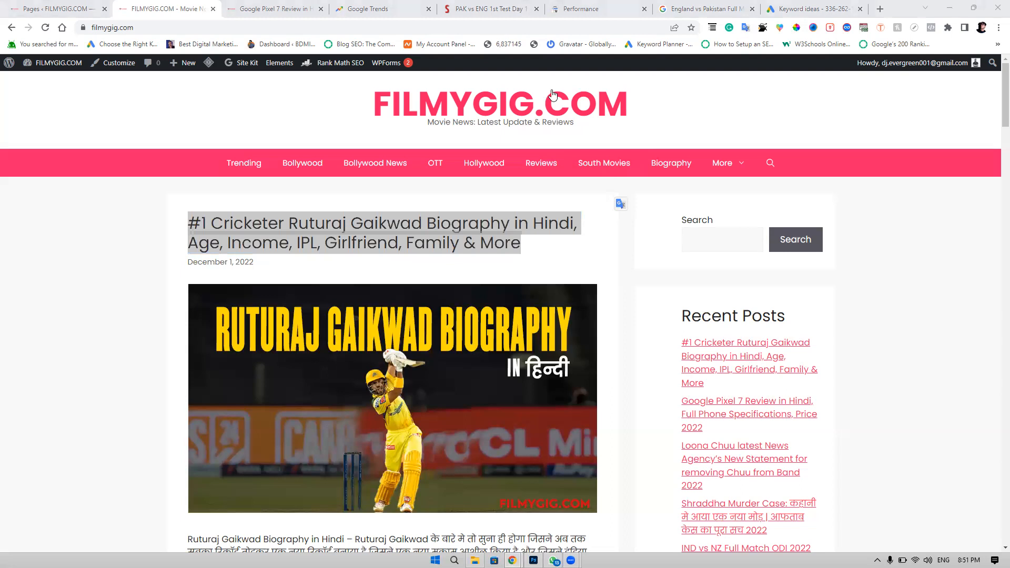
click(552, 95)
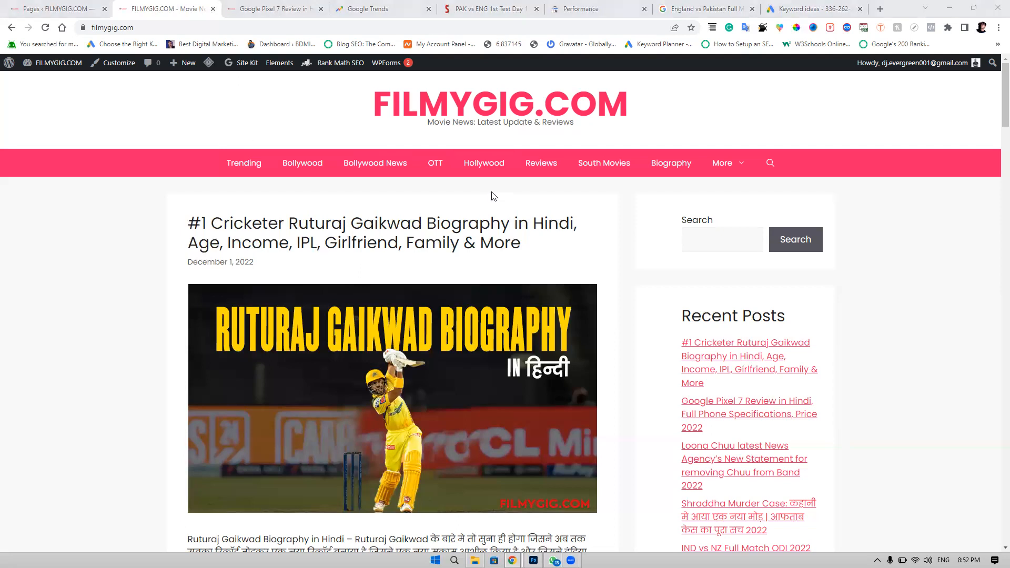
- Return to the WordPress dashboard and open the Comments list
click(57, 5)
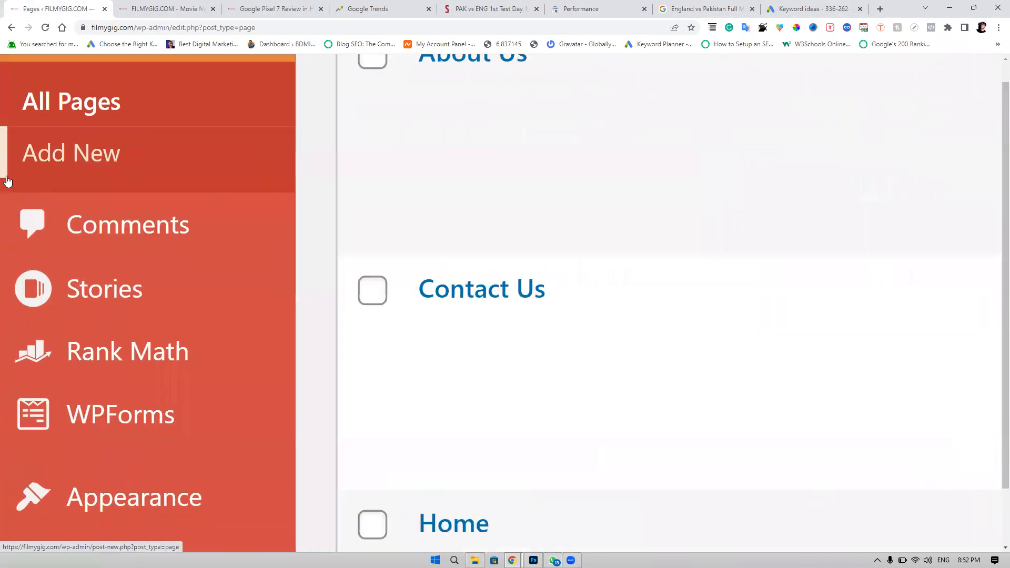
scroll(8, 181, up, 1)
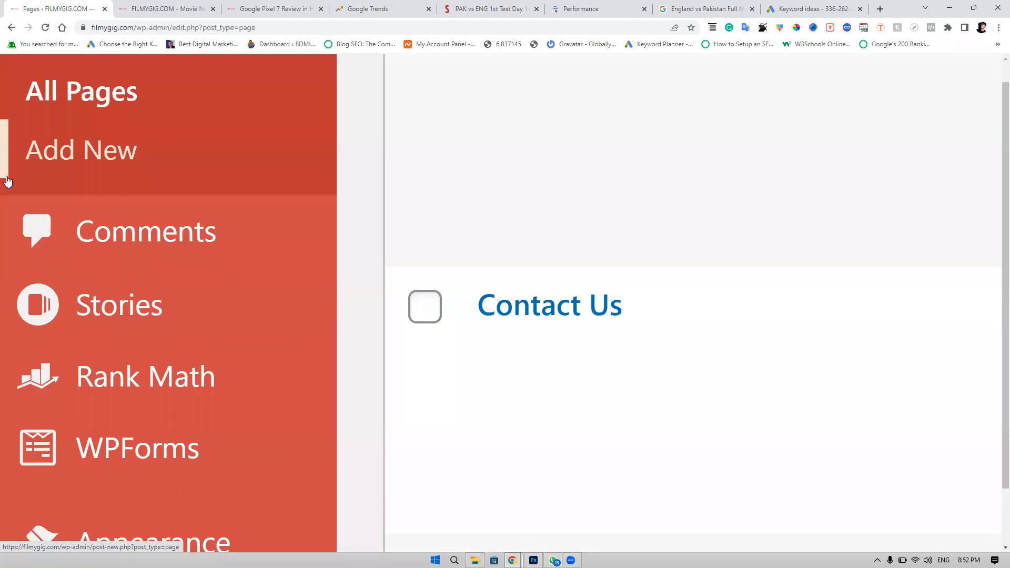
scroll(8, 182, down, 7)
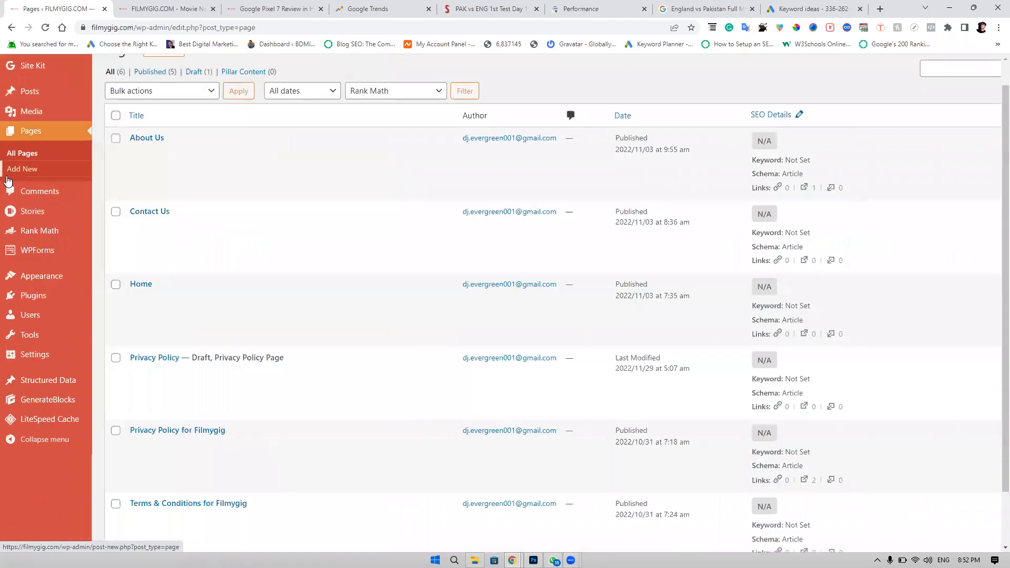
click(42, 193)
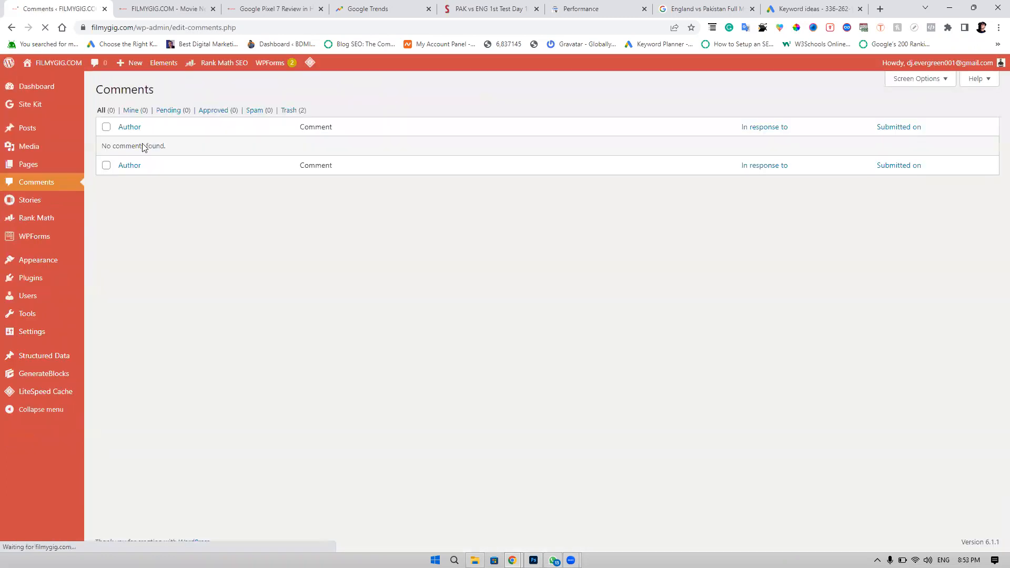
- Open the Ruturaj Gaikwad biography post from the blog homepage and go to its comment form at the end
click(142, 6)
scroll(306, 316, down, 3)
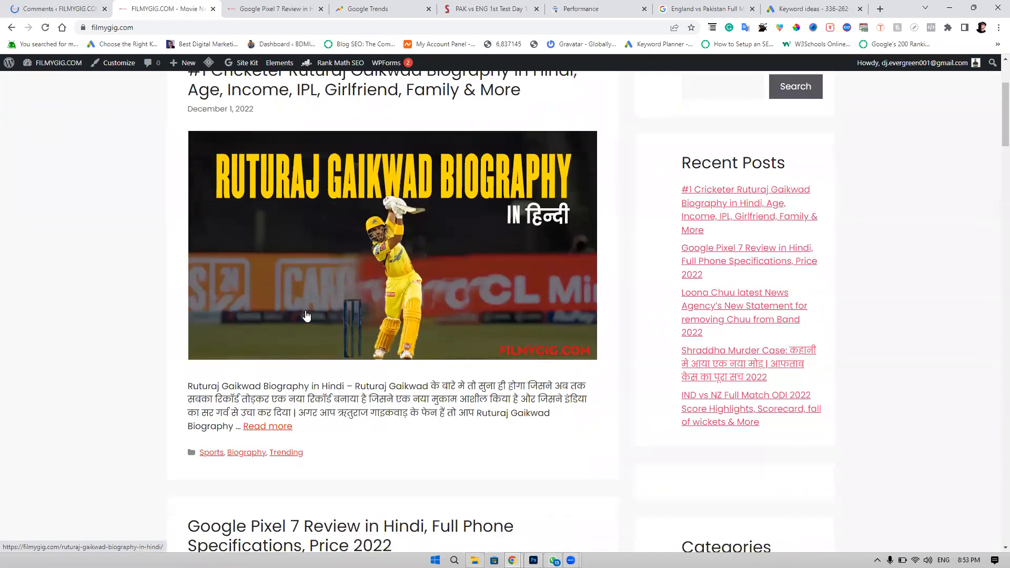
click(270, 409)
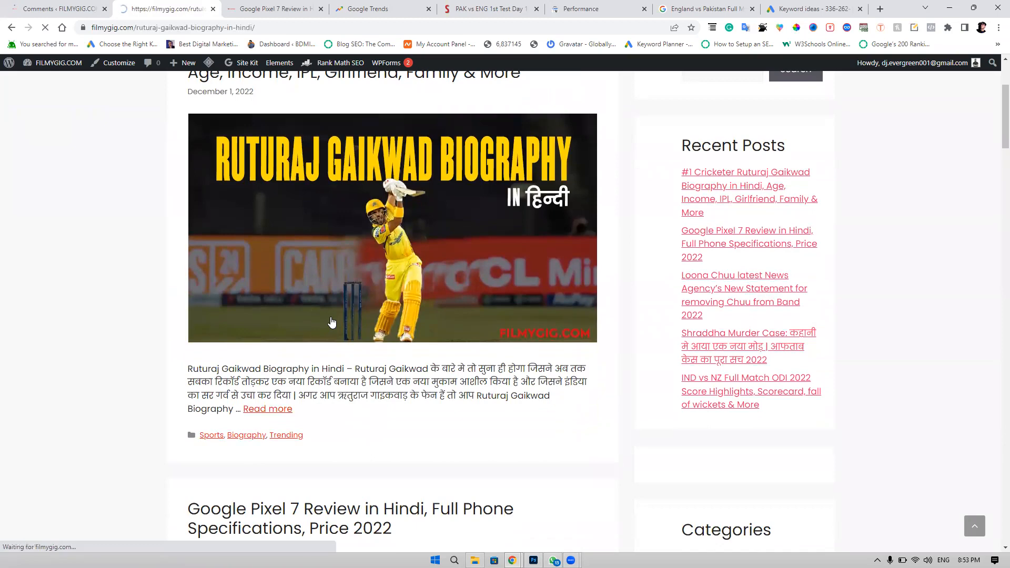
scroll(338, 459, down, 8)
scroll(338, 458, down, 20)
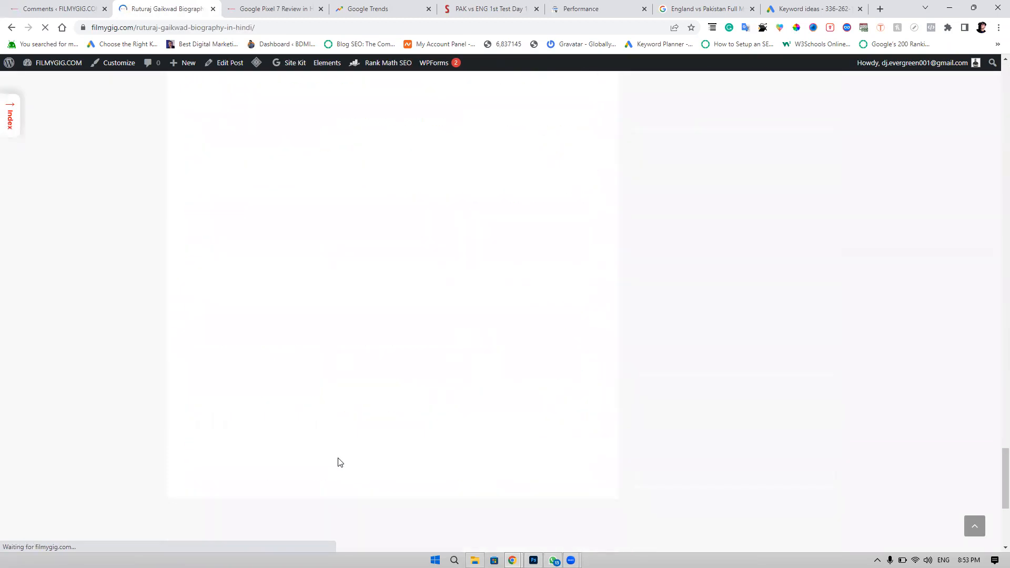
scroll(340, 463, up, 20)
scroll(340, 463, down, 20)
scroll(340, 463, down, 10)
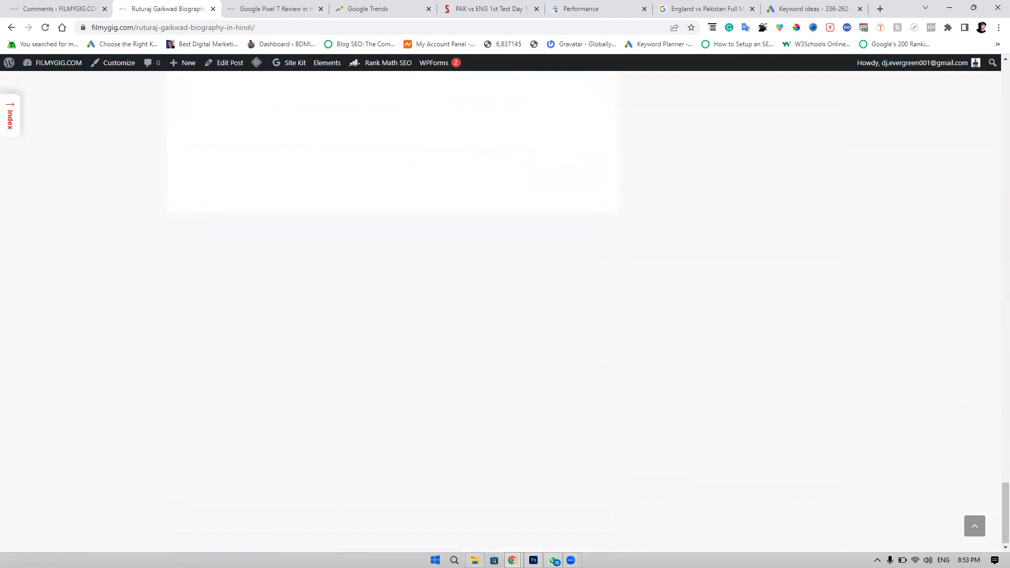
- Post the comment "amazing" on the Ruturaj Gaikwad biography post
click(278, 371)
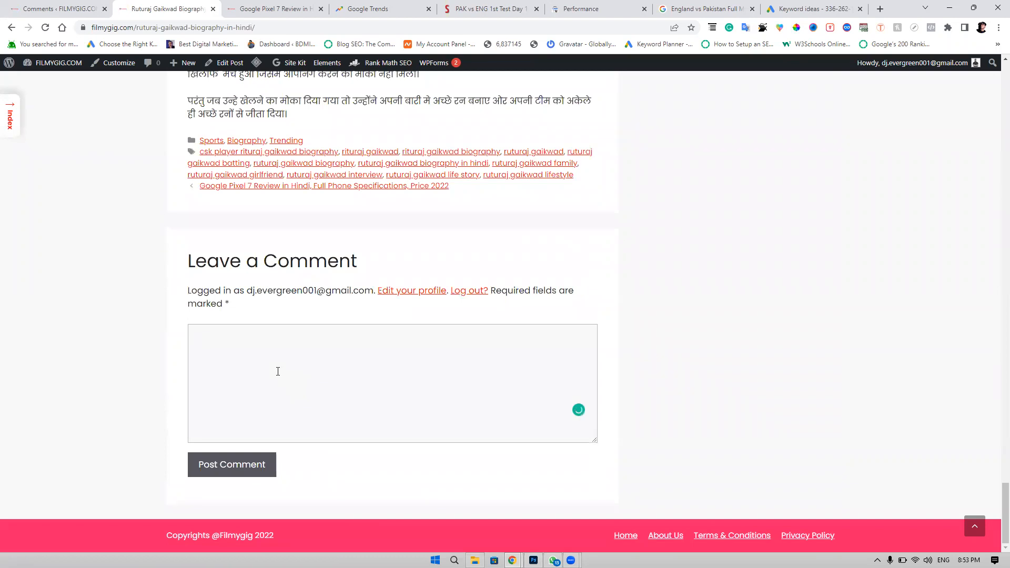
text(amazing)
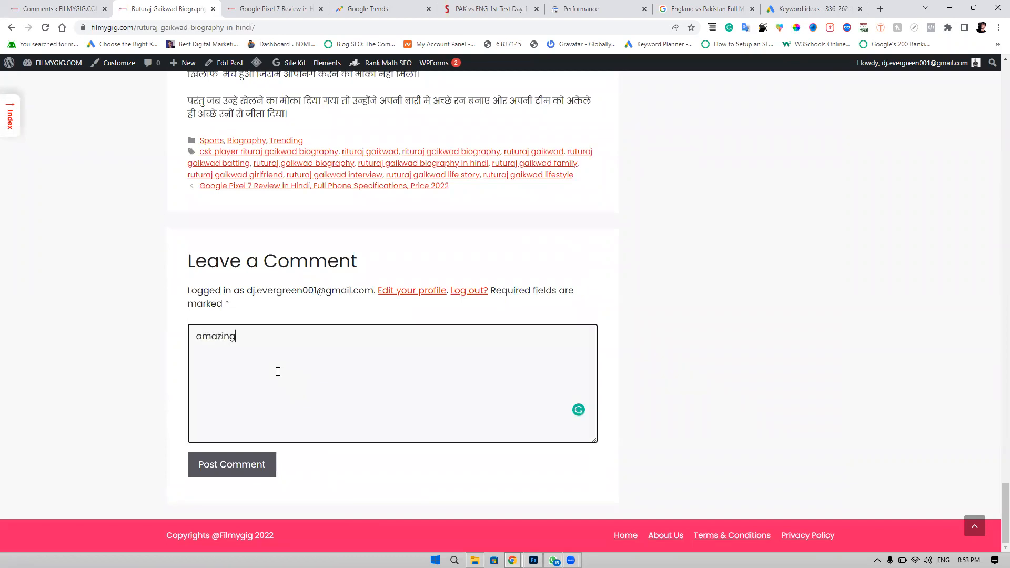
click(233, 465)
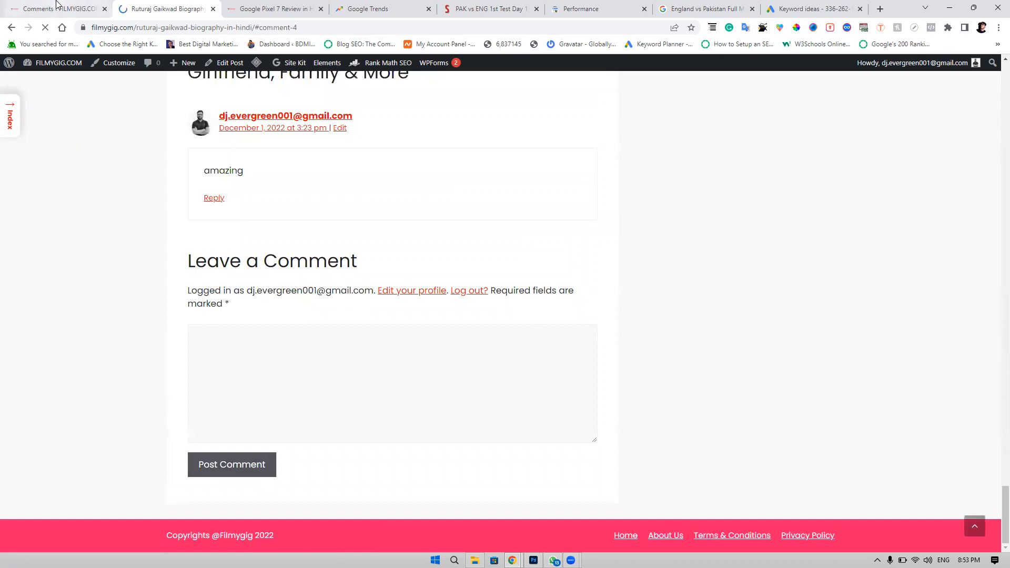
- Refresh the Comments list in the WordPress dashboard and examine the new comment's text and author details
click(58, 6)
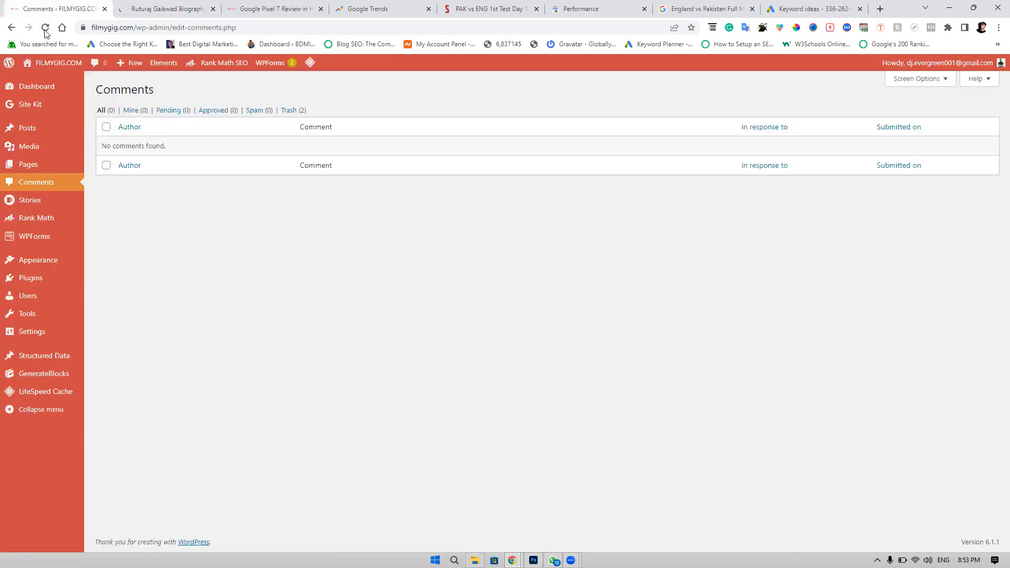
click(45, 28)
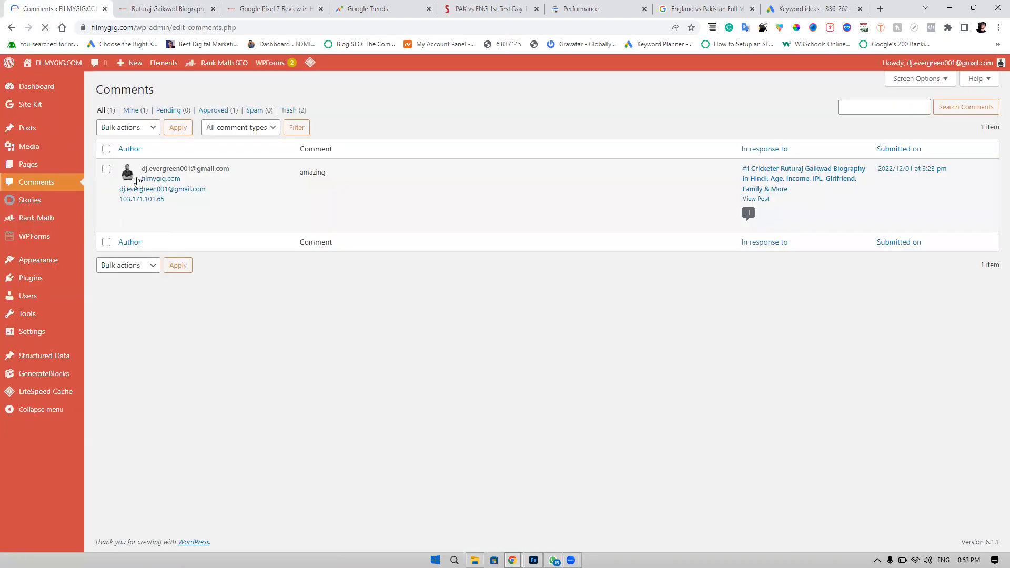
scroll(136, 181, up, 5)
drag(664, 164, 563, 173)
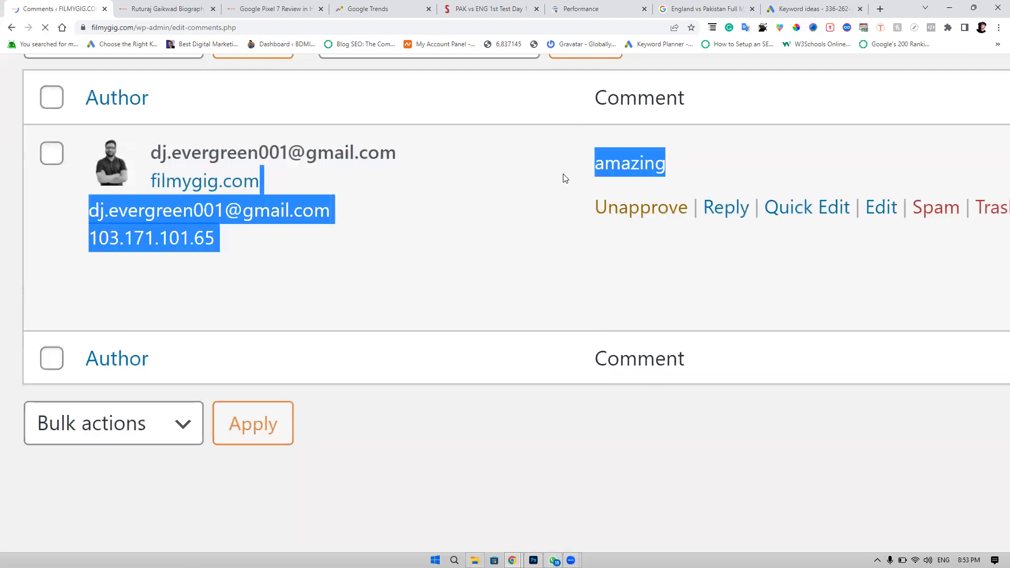
click(563, 173)
scroll(562, 173, down, 5)
scroll(296, 178, up, 5)
scroll(296, 179, down, 5)
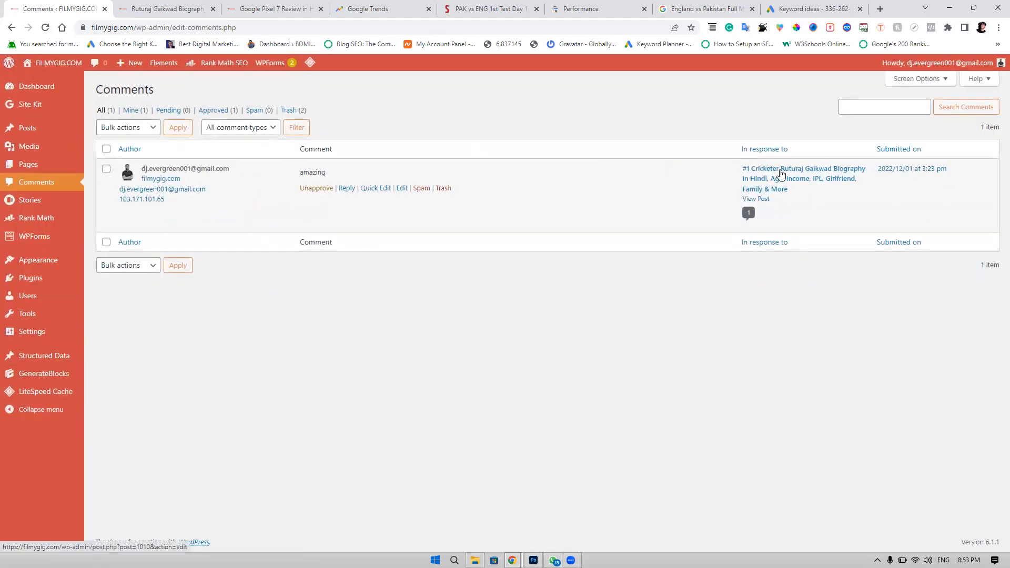
- Examine the moderation options under the "amazing" comment: Unapprove, Reply, Quick Edit, Edit, Spam and Trash
scroll(779, 173, up, 5)
scroll(782, 174, left, 8)
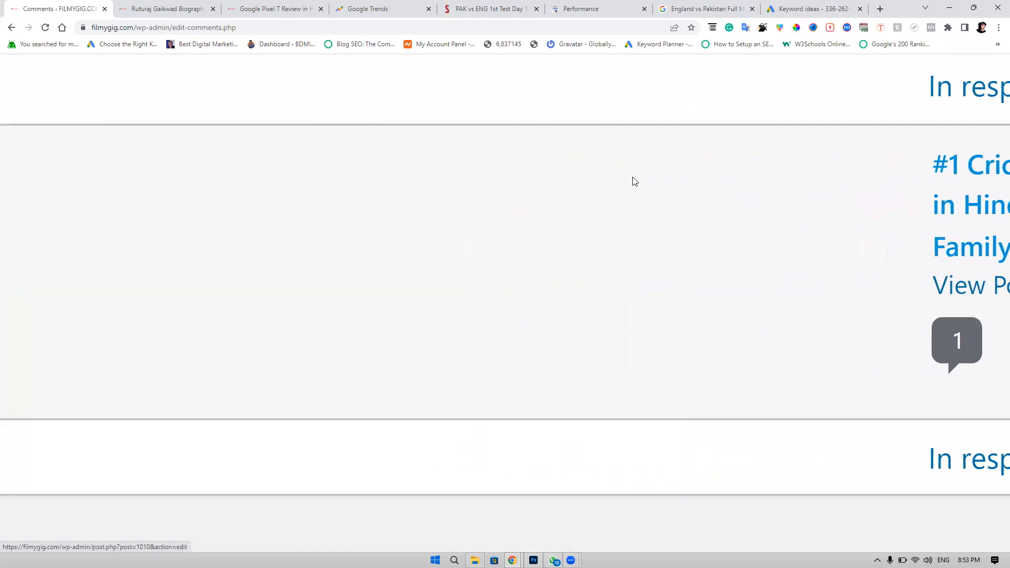
scroll(242, 275, left, 8)
scroll(243, 275, down, 4)
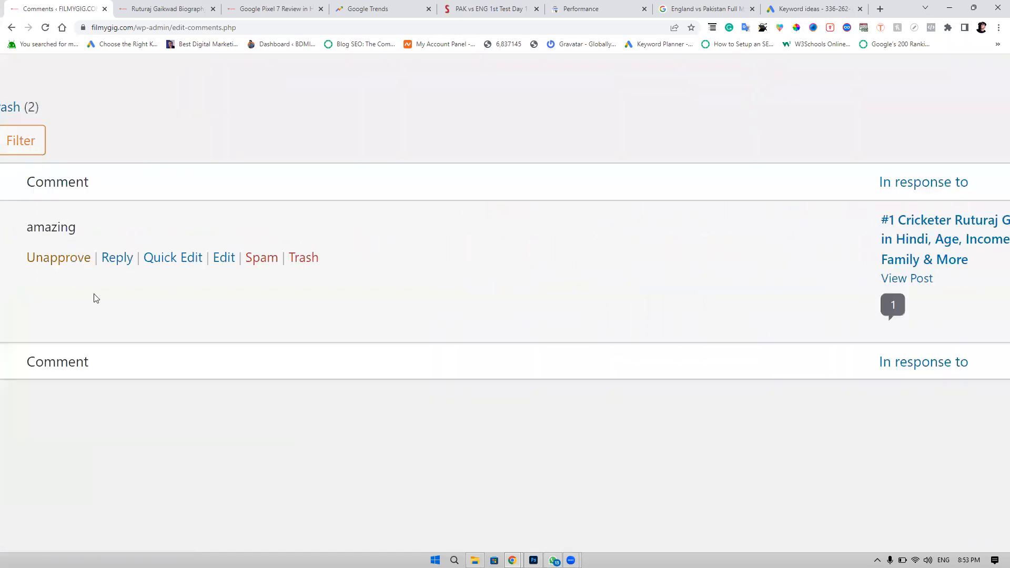
scroll(94, 295, left, 5)
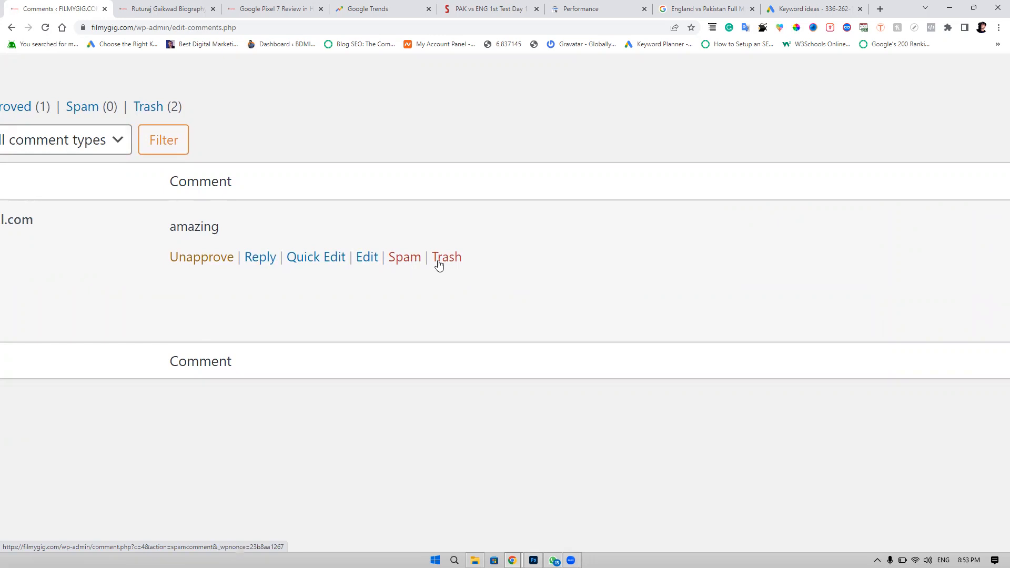
scroll(441, 266, up, 3)
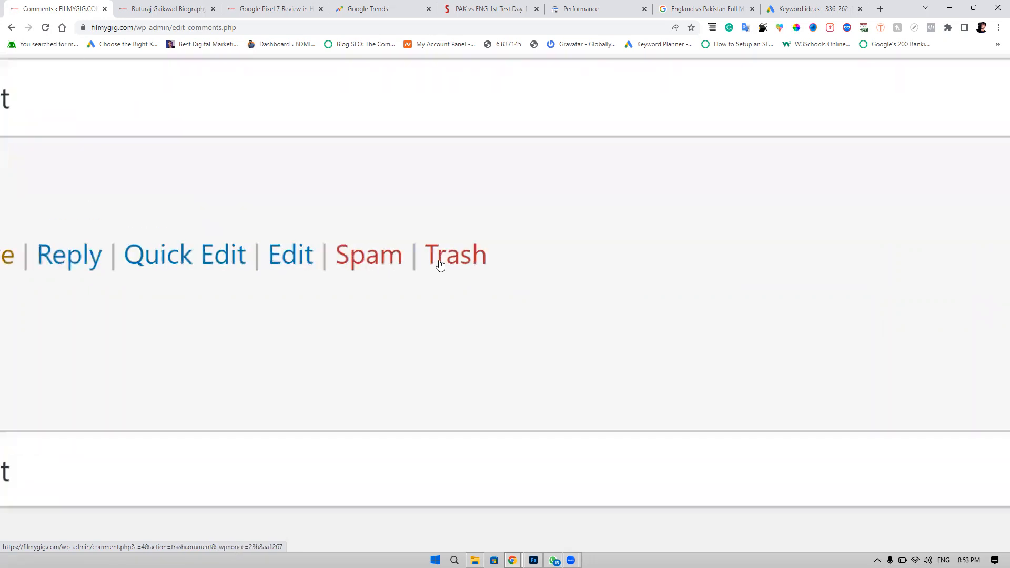
scroll(440, 266, down, 5)
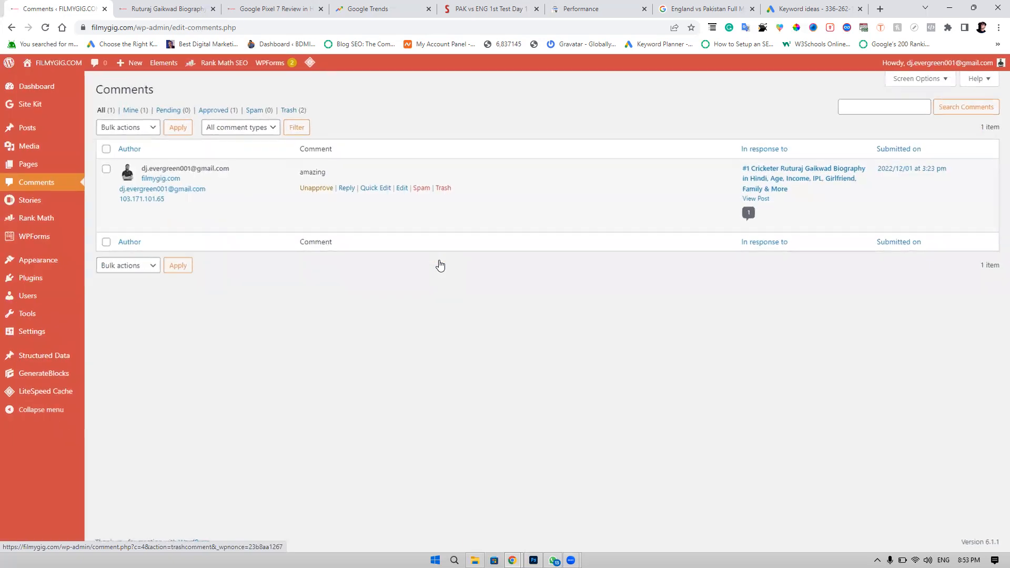
scroll(440, 266, up, 4)
scroll(441, 266, down, 2)
- Examine which post the comment responds to and highlight its submission date
scroll(441, 266, right, 3)
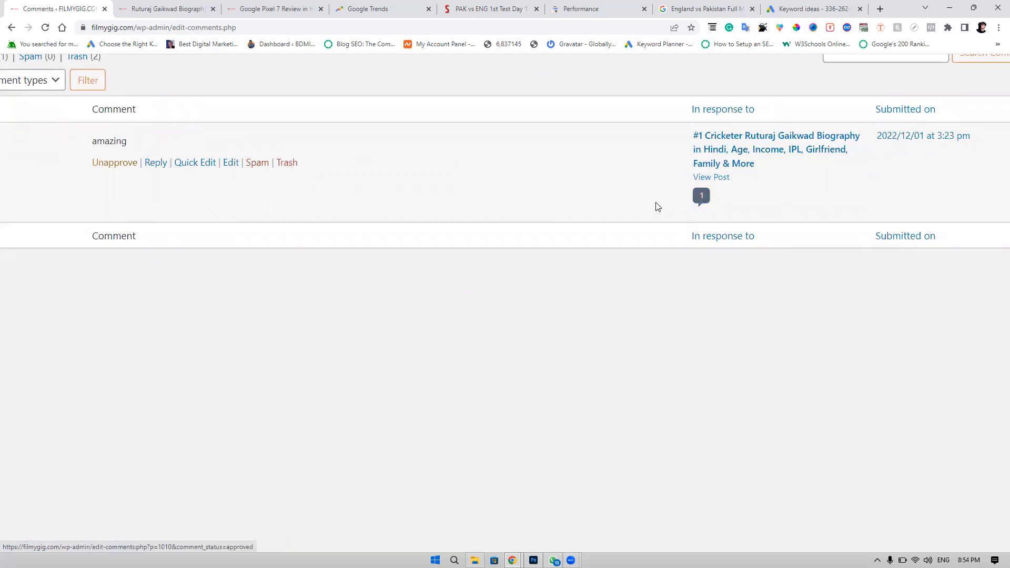
scroll(646, 205, right, 1)
drag(913, 147, 837, 131)
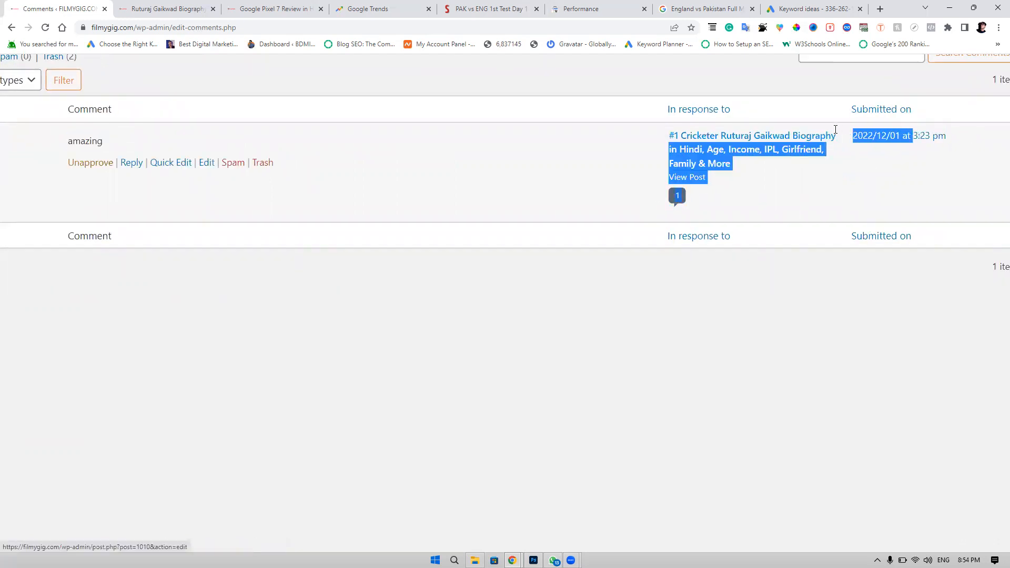
click(909, 159)
scroll(910, 163, right, 1)
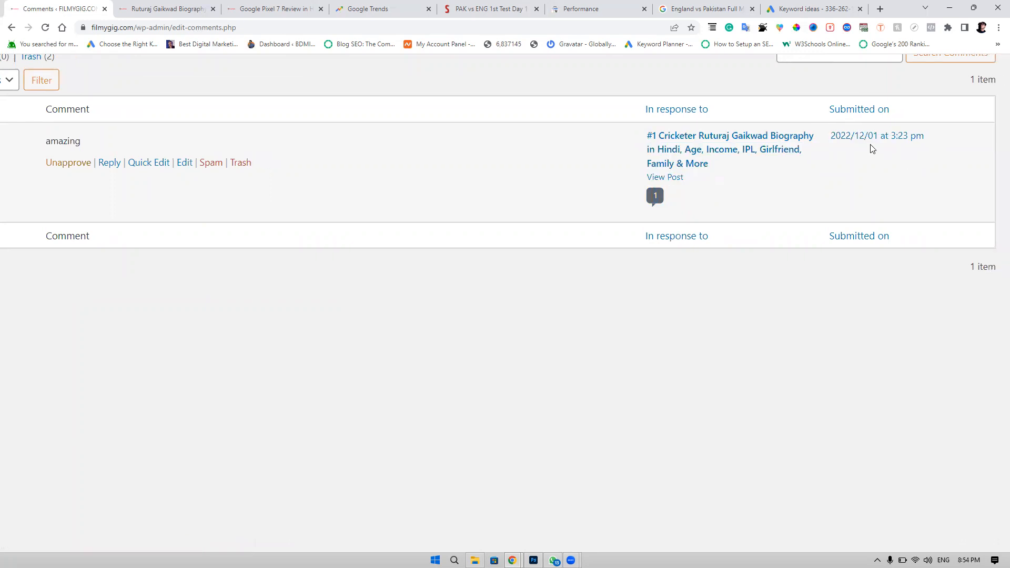
drag(819, 135, 634, 241)
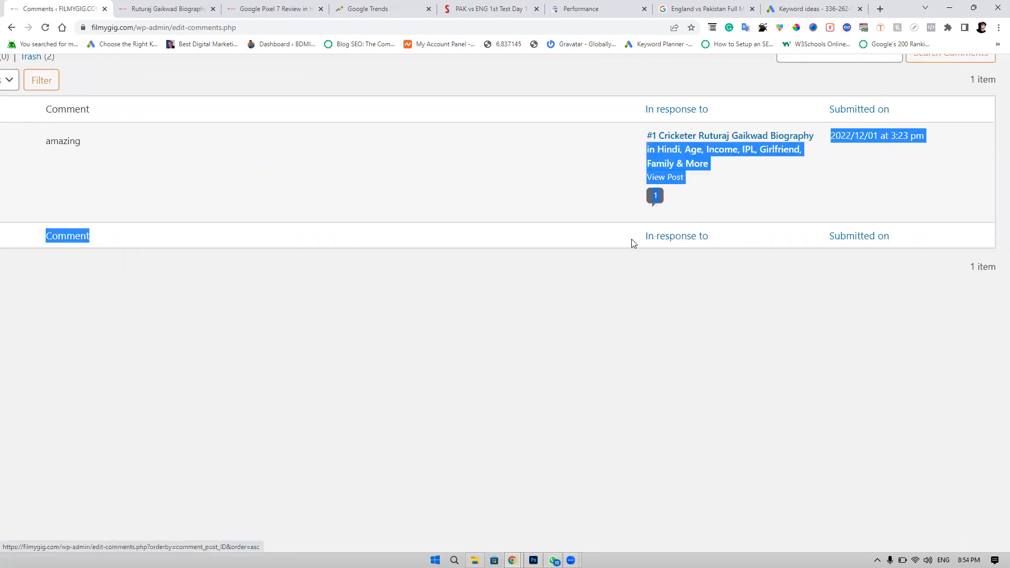
click(517, 277)
- Highlight the commenter's e-mail address in the comment's author details, and clear the selection
scroll(517, 278, left, 5)
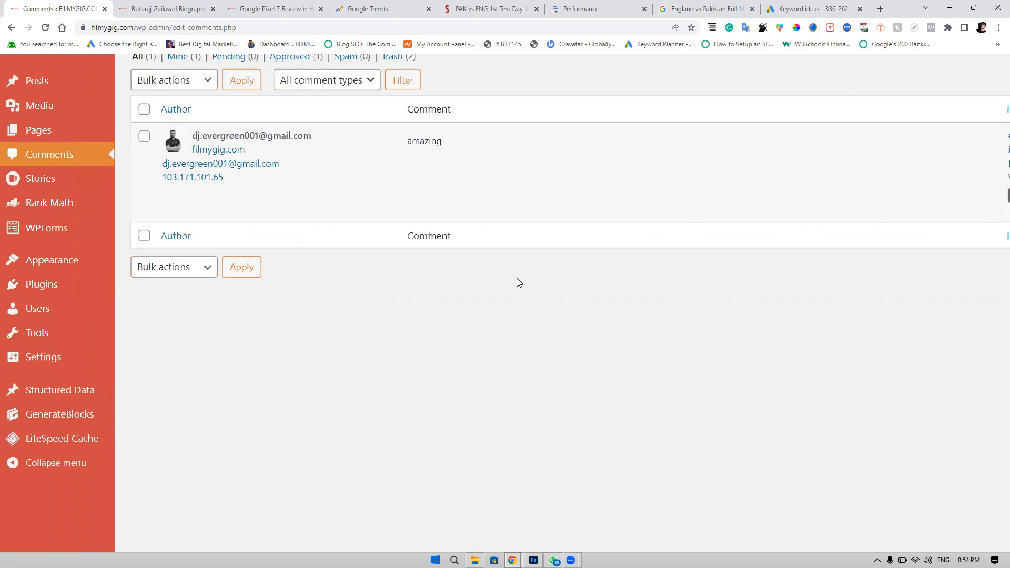
drag(158, 166, 306, 168)
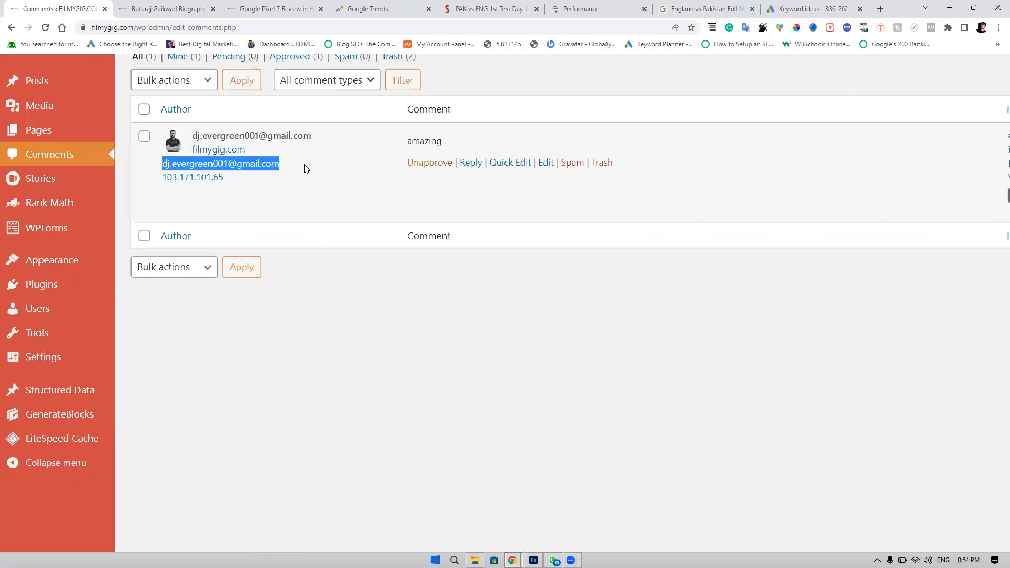
click(327, 331)
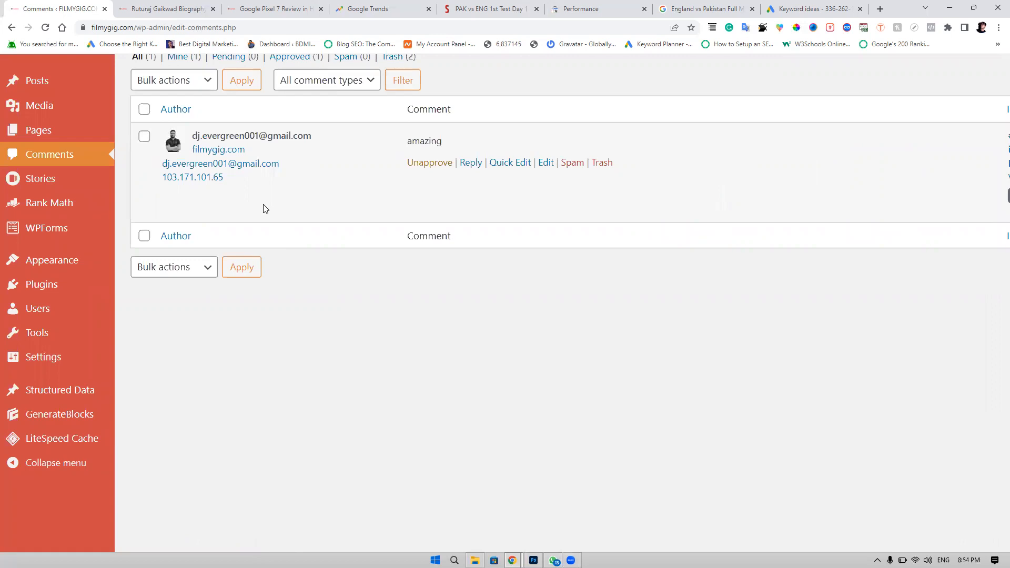
mouse_move(32, 180)
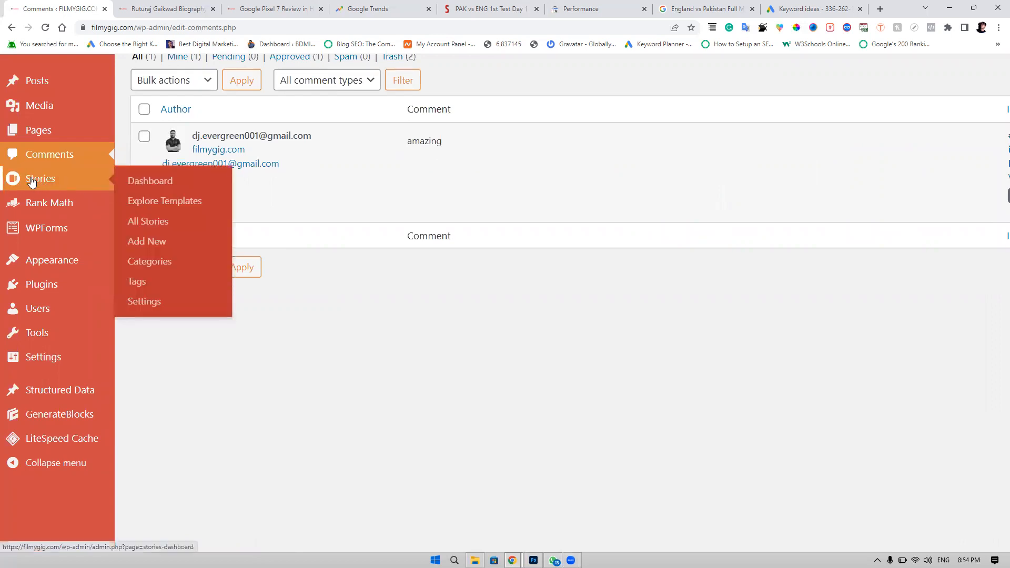
mouse_move(50, 208)
scroll(51, 208, down, 2)
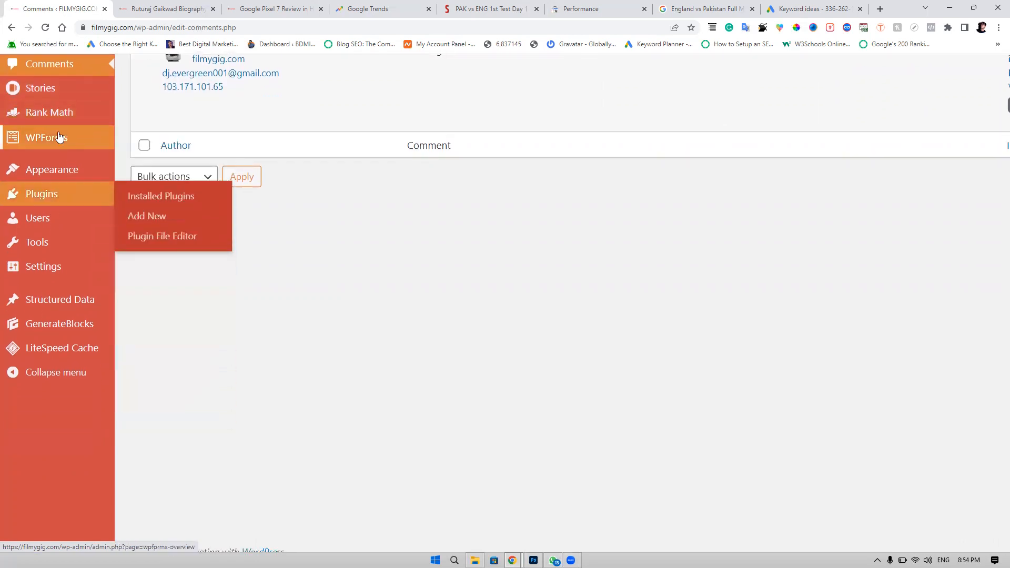
- Look through the remaining dashboard sections, ending with the Plugins options: Installed Plugins, Add New and Plugin File Editor
mouse_move(57, 138)
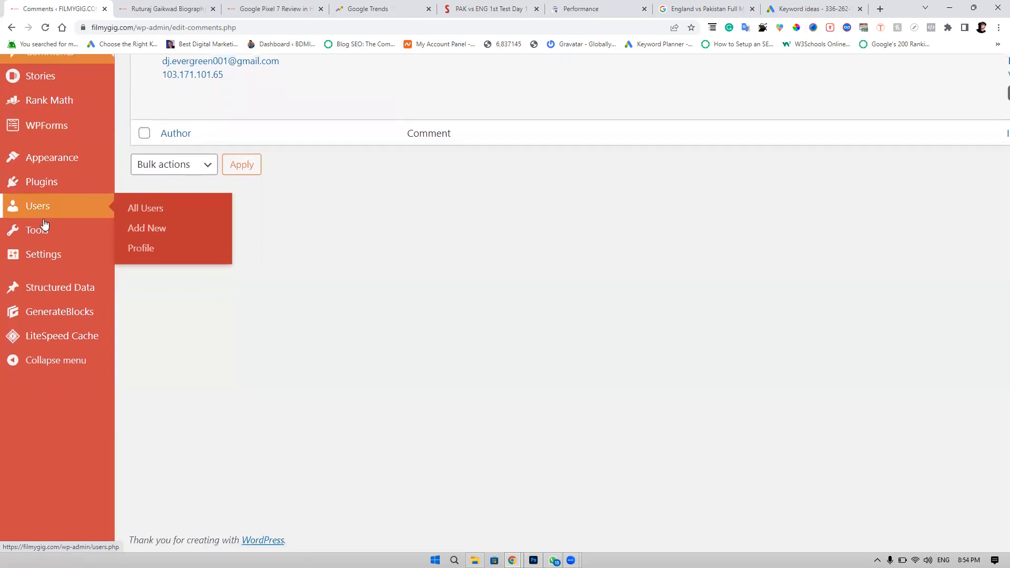
scroll(40, 226, up, 2)
mouse_move(58, 298)
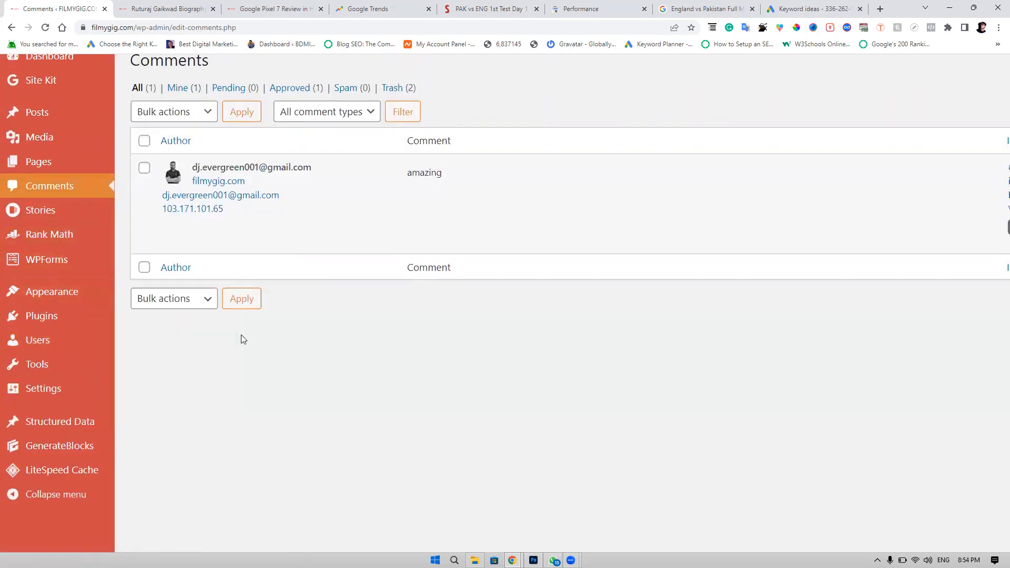
mouse_move(79, 315)
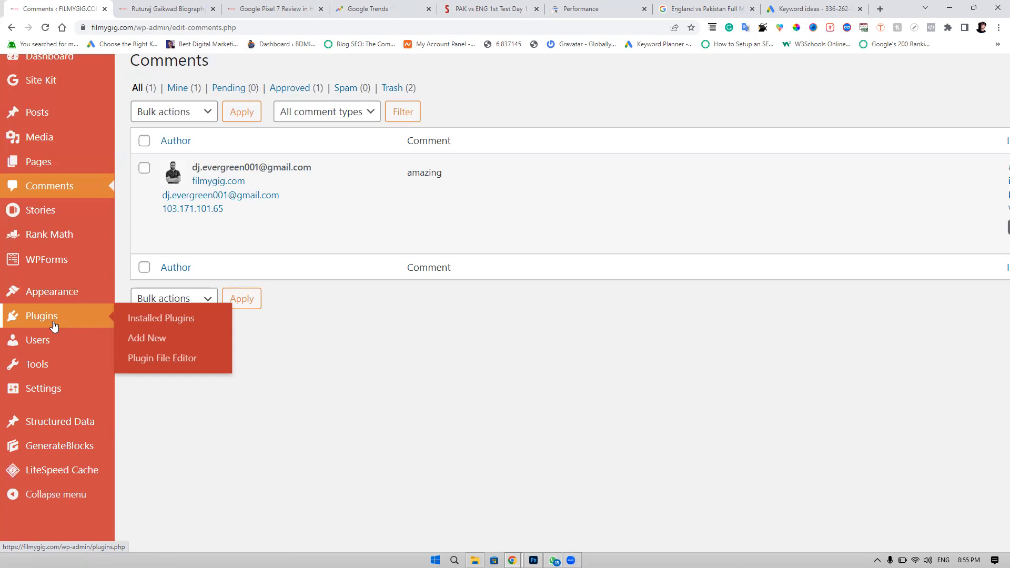
- Look over the Ruturaj Gaikwad article and the PAK vs ENG match page, and clear the Keyword ideas page's address
click(167, 9)
scroll(250, 341, up, 15)
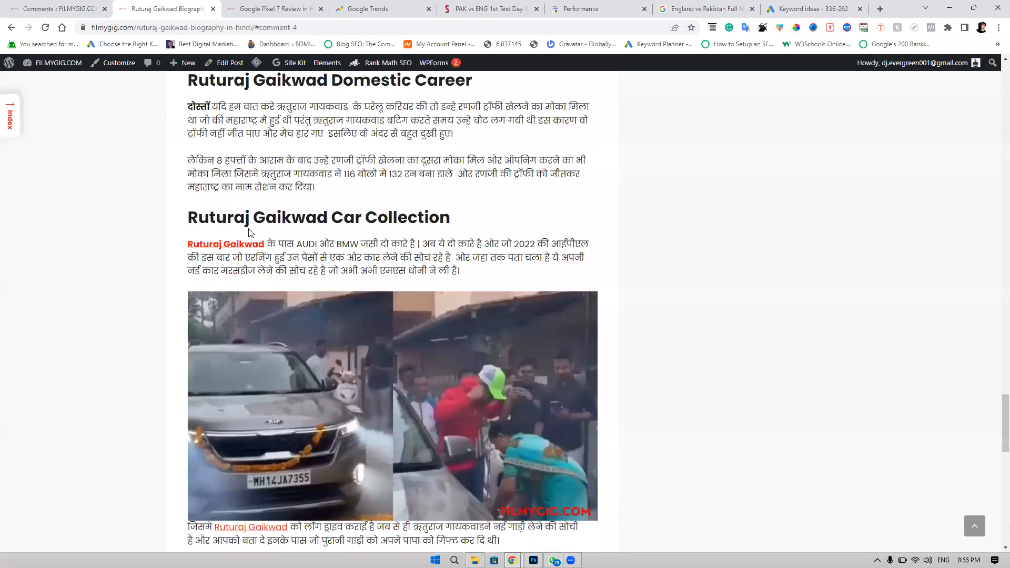
click(686, 5)
click(442, 5)
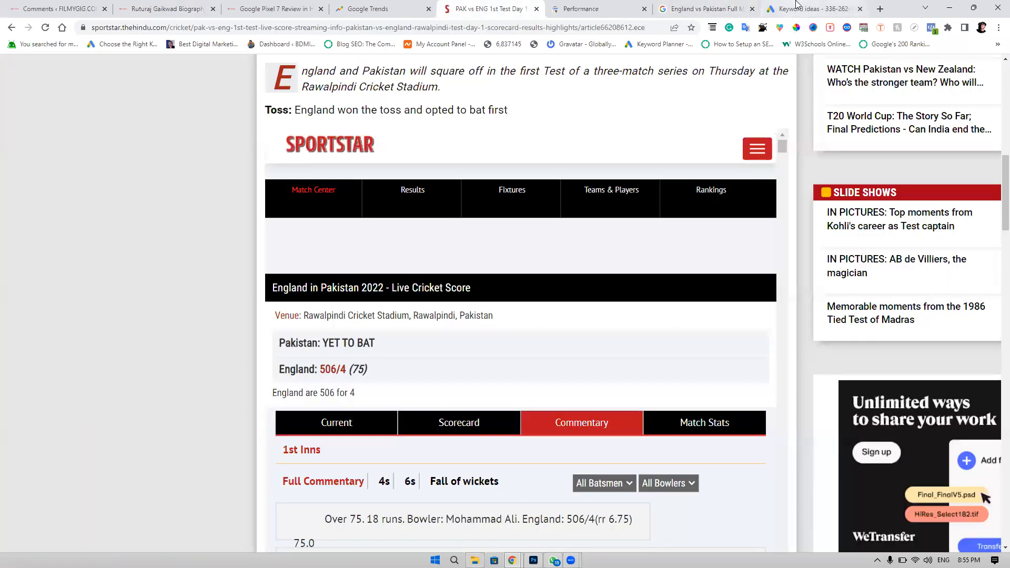
click(797, 4)
click(489, 27)
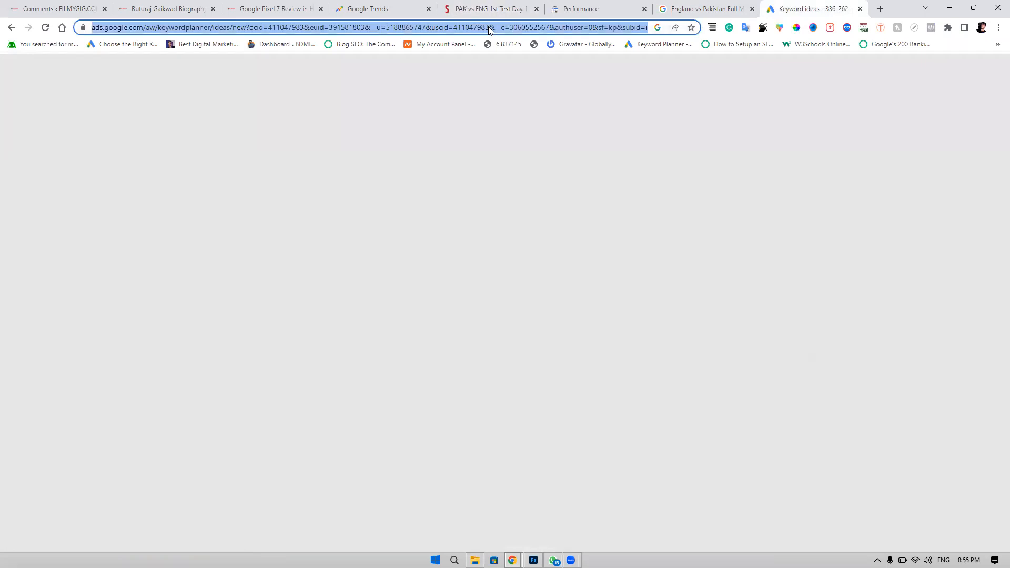
key(BackSpace)
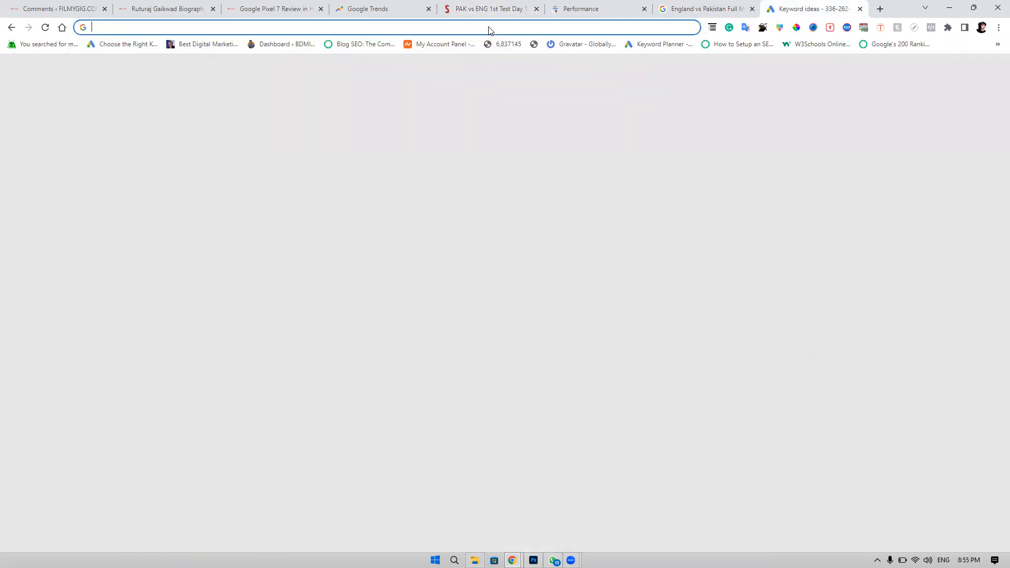
text(dinesh)
key(BackSpace)
key(BackSpace)
key(BackSpace)
key(BackSpace)
key(BackSpace)
key(BackSpace)
key(BackSpace)
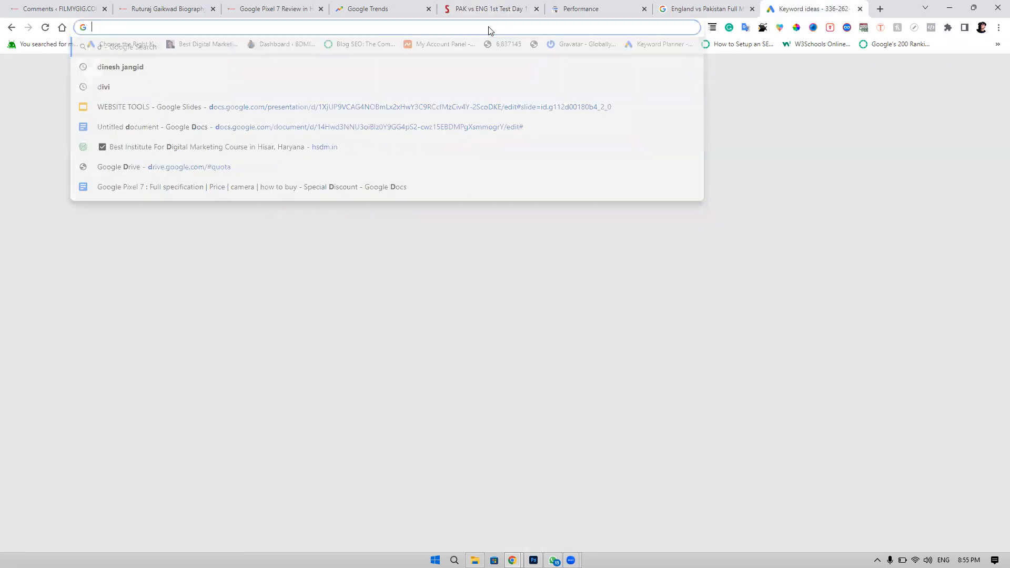
- Load hsdm.in in place of the Keyword ideas page and view the top of its homepage
text(hsdm.in)
key(Return)
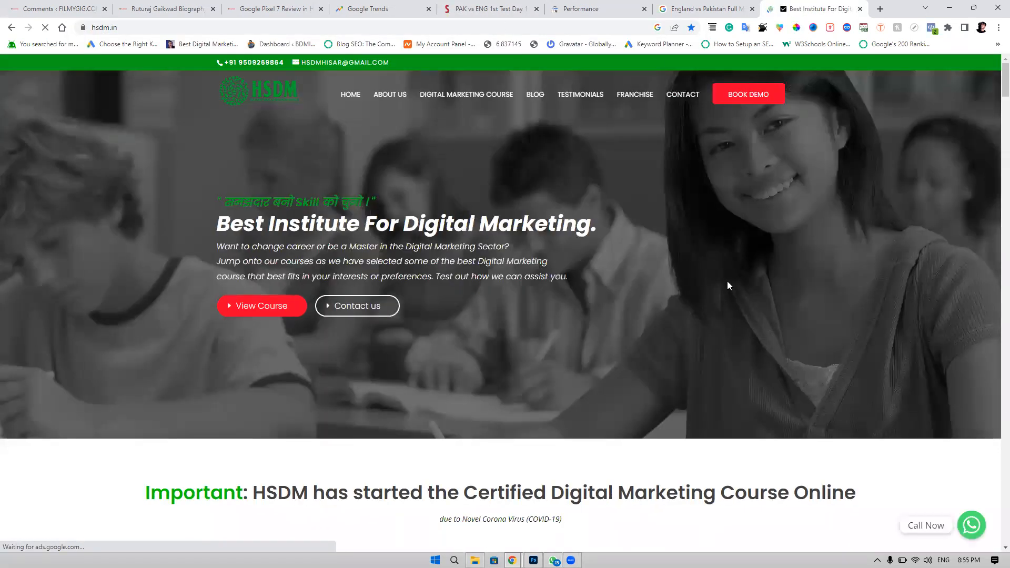
scroll(727, 281, down, 1)
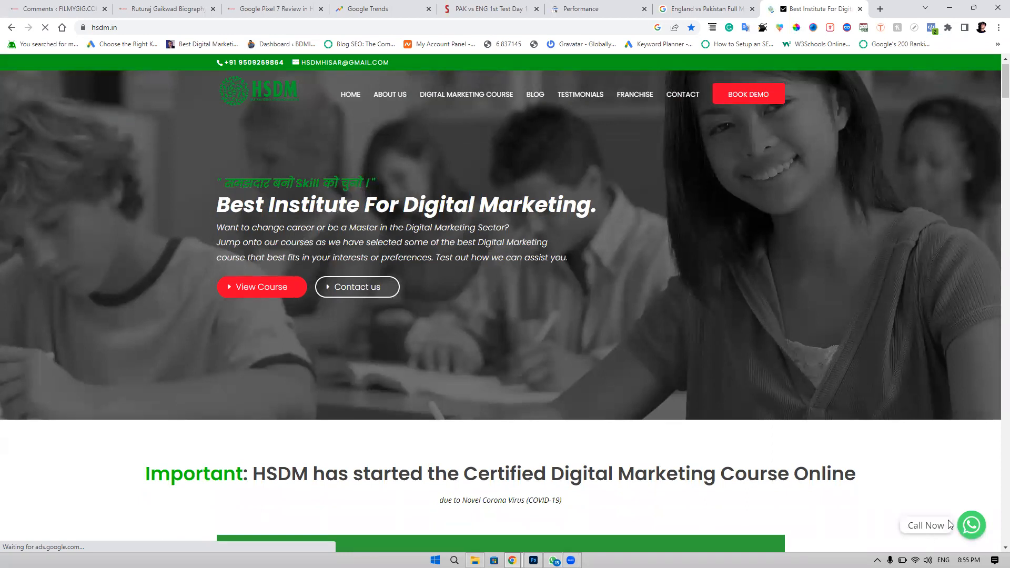
scroll(763, 400, up, 1)
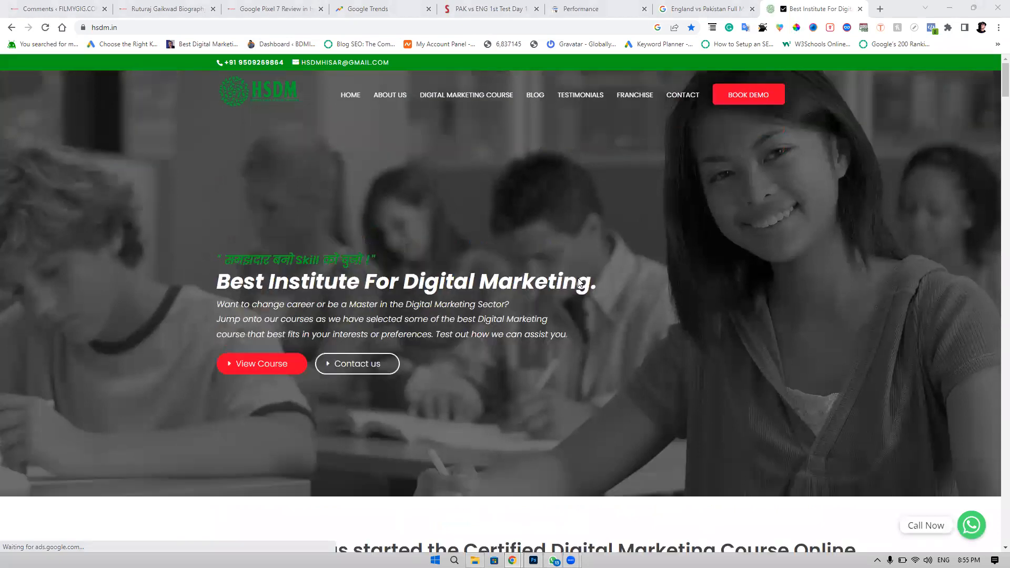
- Examine the HSDM homepage down to the Book A Free Demo Class form, noting the floating WhatsApp Call Now feature
click(71, 6)
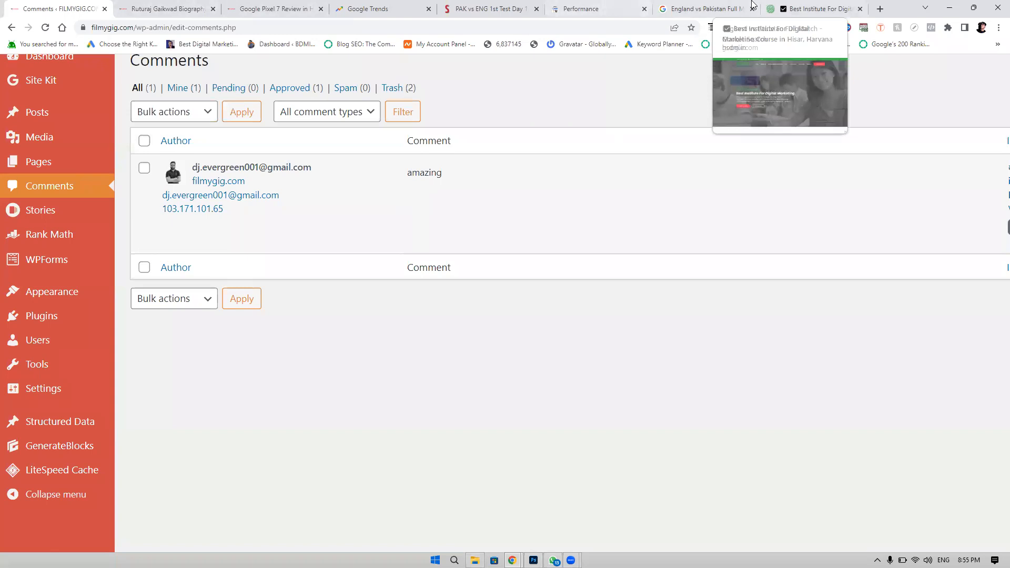
click(736, 5)
click(817, 9)
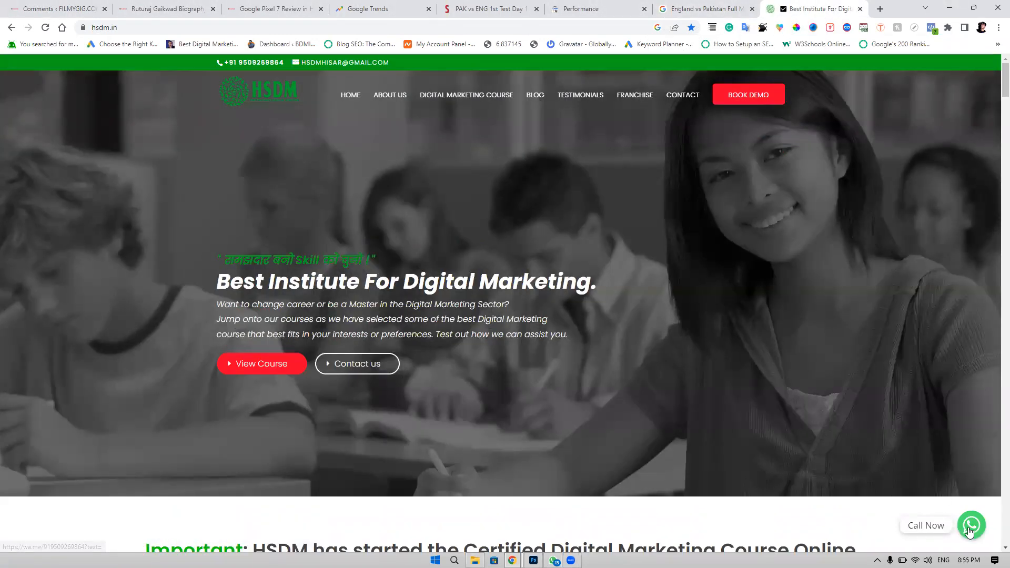
scroll(970, 530, down, 3)
scroll(969, 531, down, 8)
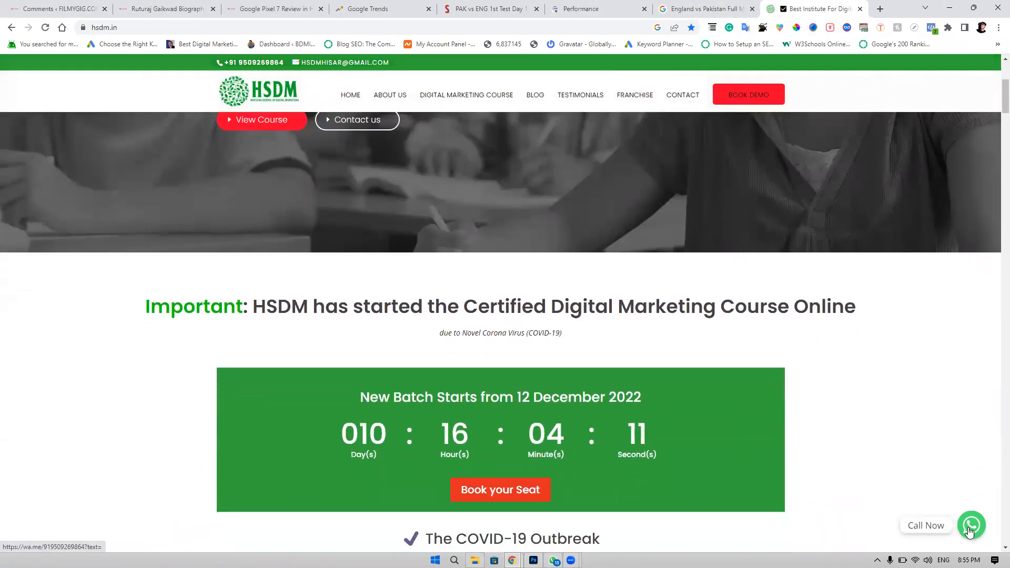
scroll(970, 532, down, 6)
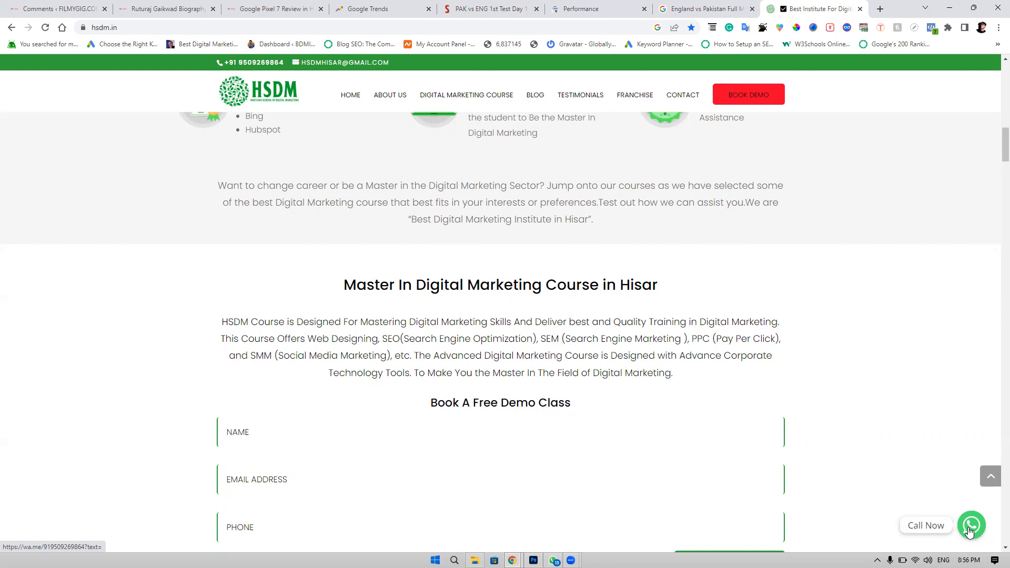
- Return to the WordPress dashboard and open the list of installed plugins
click(58, 8)
mouse_move(89, 419)
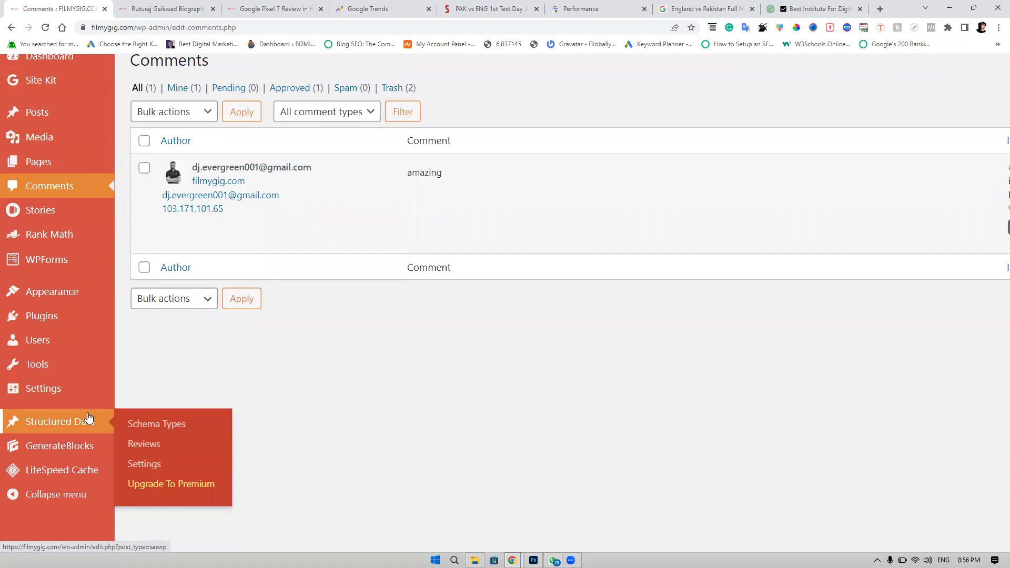
mouse_move(68, 317)
click(141, 321)
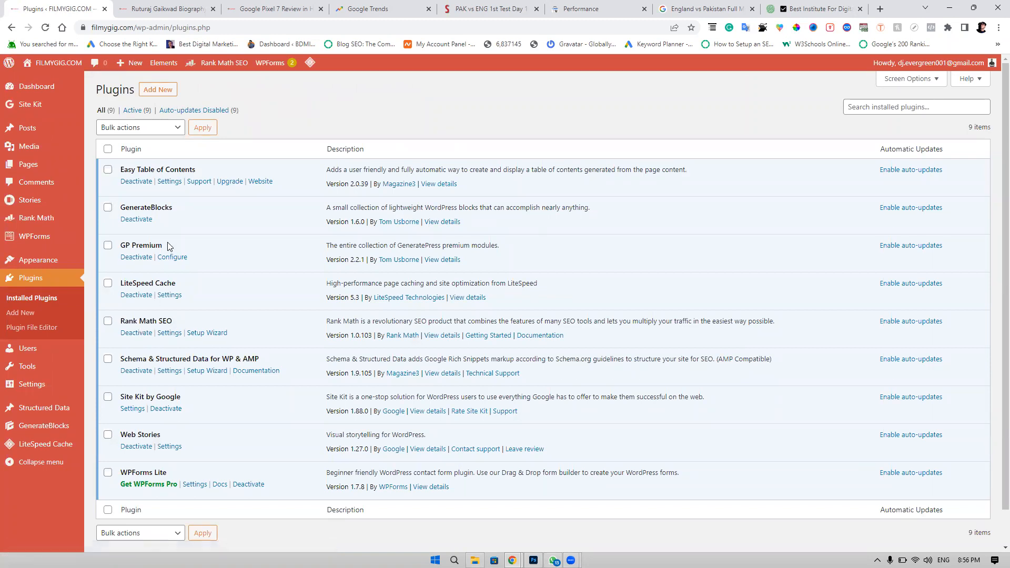
- Dismiss the low-battery notice and open the page for adding a new plugin
scroll(153, 95, up, 5)
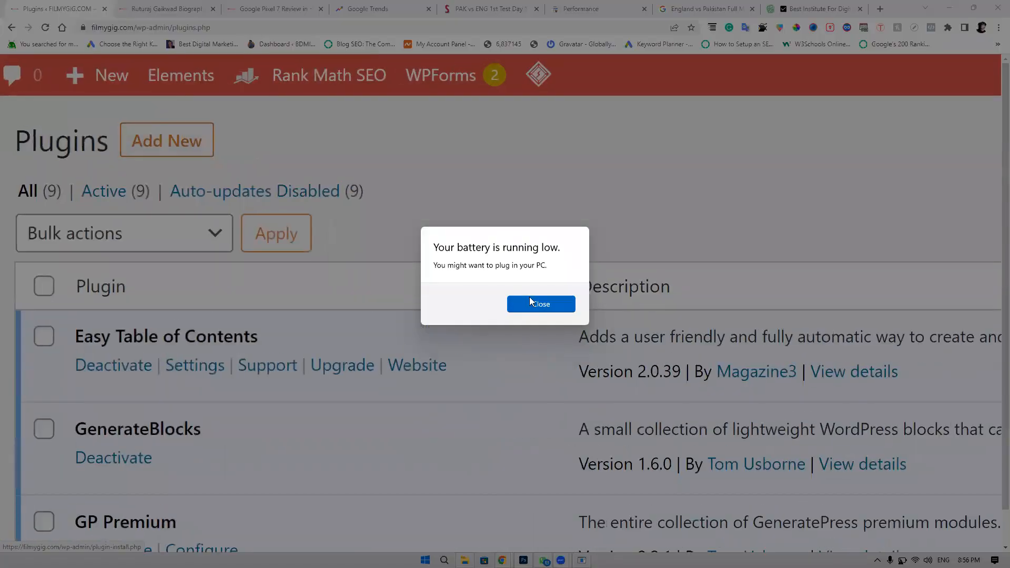
click(542, 304)
click(139, 138)
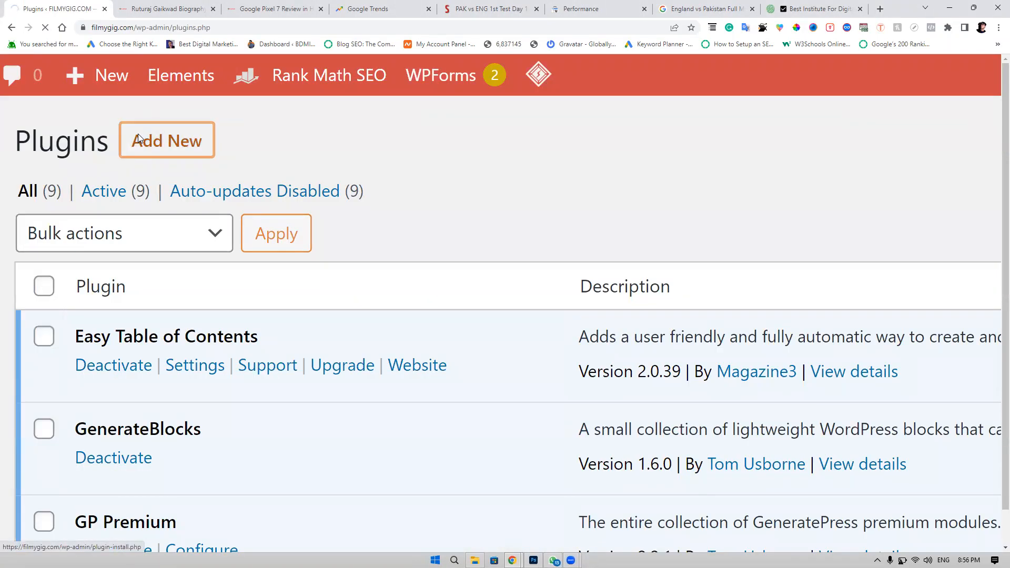